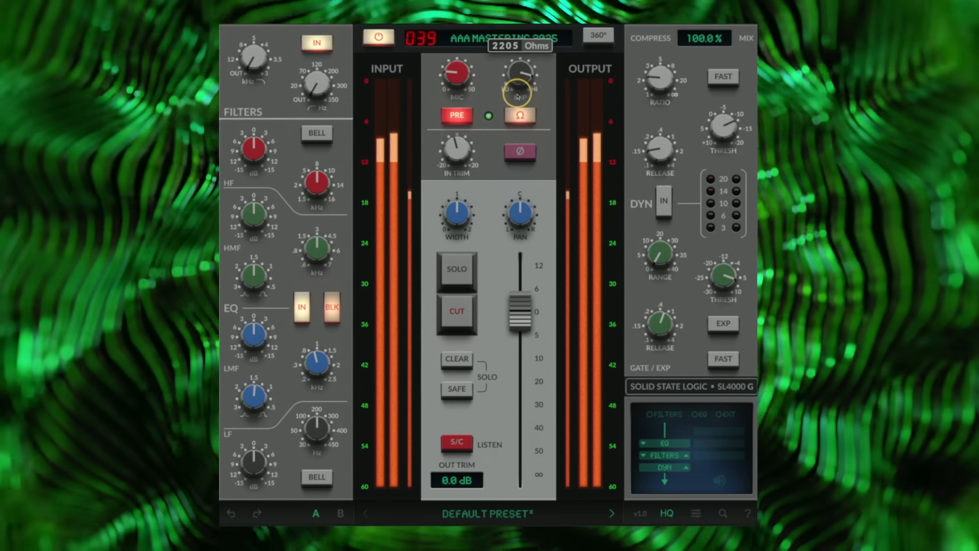
# Sweep the preamp impedance, switch the impedance circuit off, and lower the mic gain slightly
pyautogui.moveTo(517, 96); pyautogui.dragTo(511, 247)
pyautogui.moveTo(485, 83); pyautogui.dragTo(448, 48)
pyautogui.moveTo(519, 74)
pyautogui.mouseDown()
pyautogui.moveTo(518, 47)
pyautogui.moveTo(522, 75)
pyautogui.mouseUp()
pyautogui.click(519, 115)
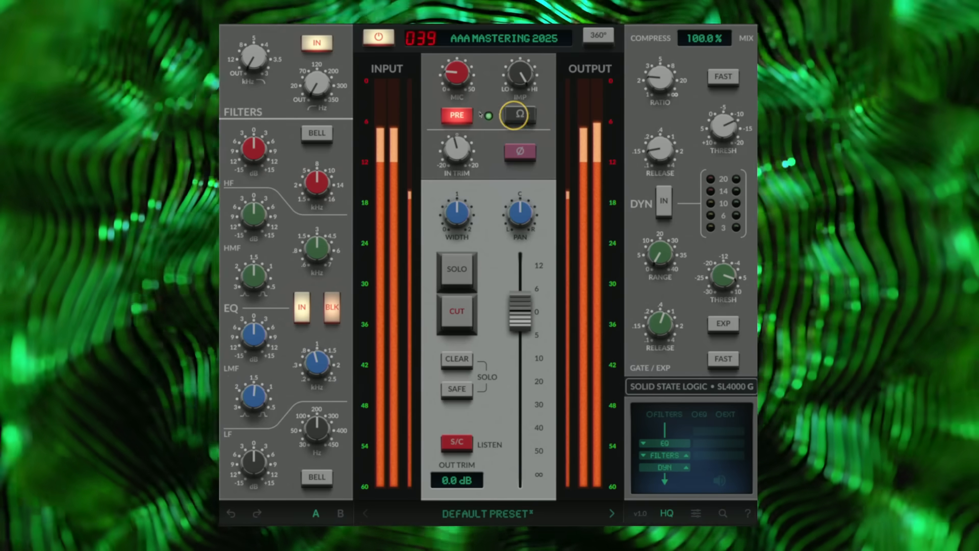
pyautogui.click(457, 116)
pyautogui.moveTo(455, 74); pyautogui.dragTo(454, 86)
# Audition the polarity inversion, and set the input trim to about -2.4 dB and the output trim to -1.4 dB
pyautogui.click(511, 153)
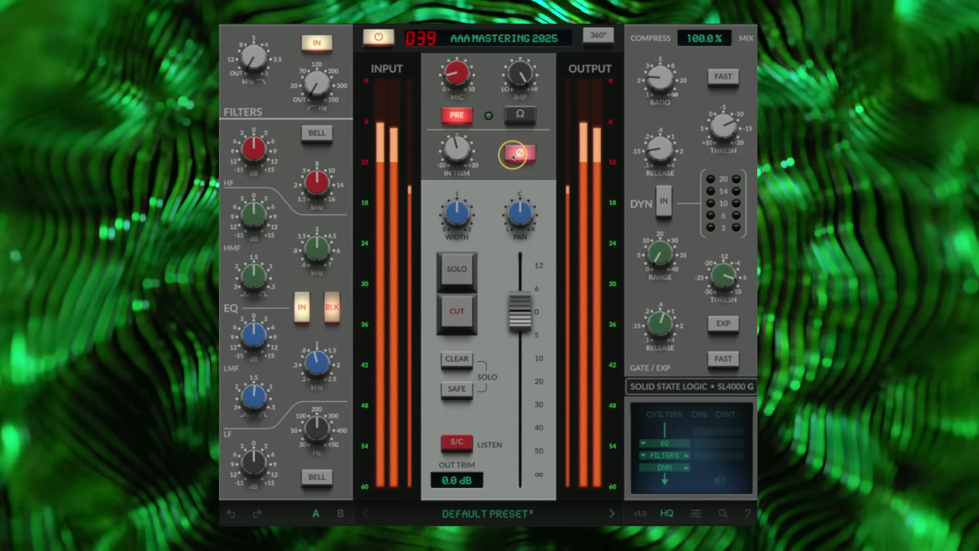
pyautogui.click(516, 154)
pyautogui.moveTo(449, 152); pyautogui.dragTo(454, 153)
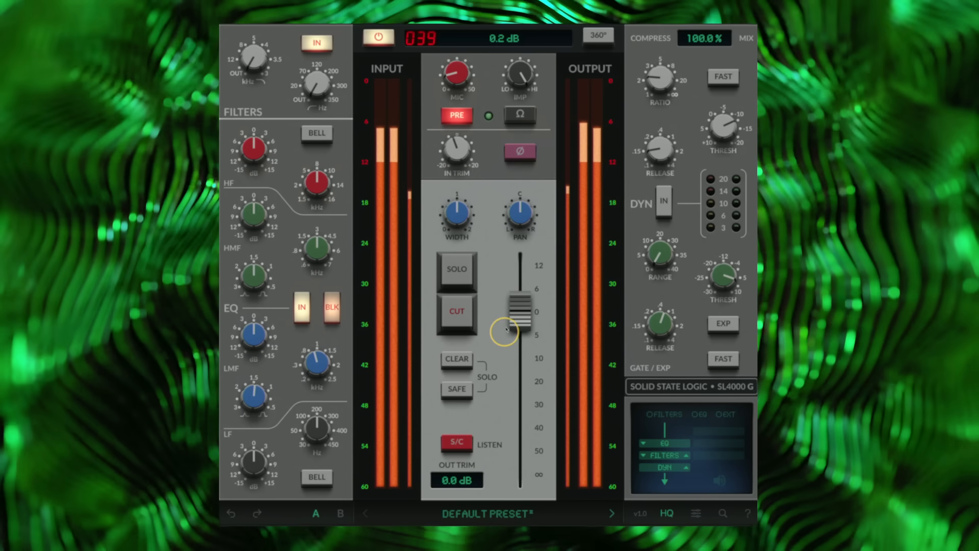
pyautogui.moveTo(505, 330); pyautogui.dragTo(519, 313)
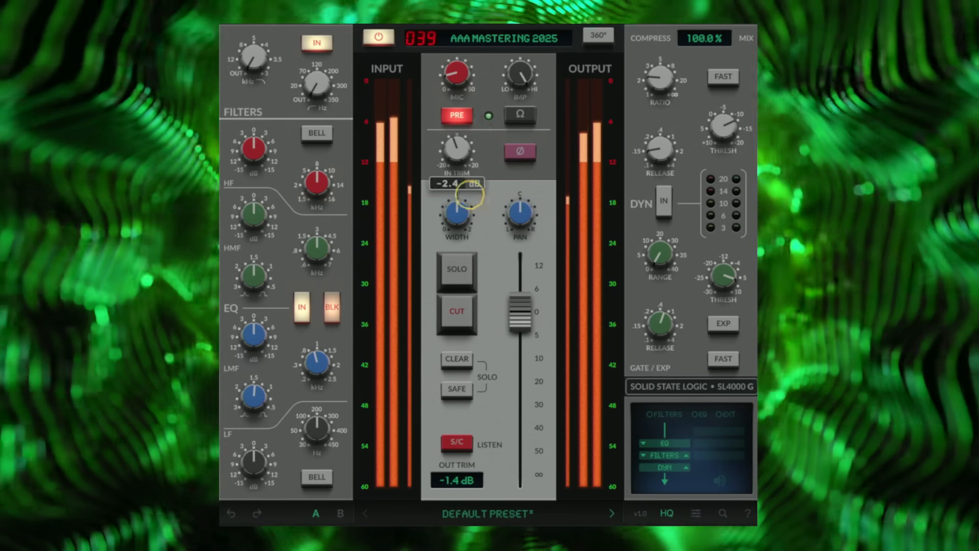
# Try sweeping the low-pass and high-pass filters, and return both to OUT
pyautogui.moveTo(248, 41)
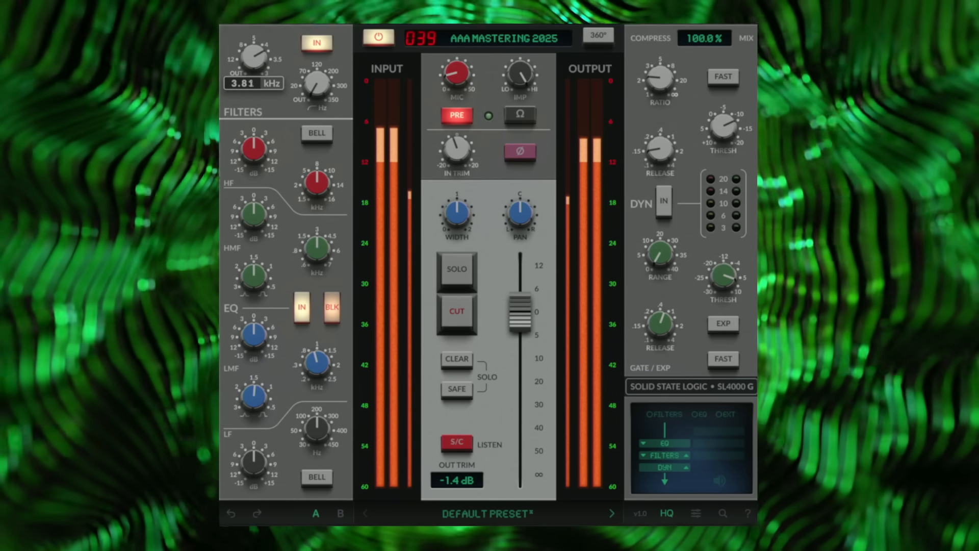
pyautogui.moveTo(255, 32); pyautogui.dragTo(256, 30)
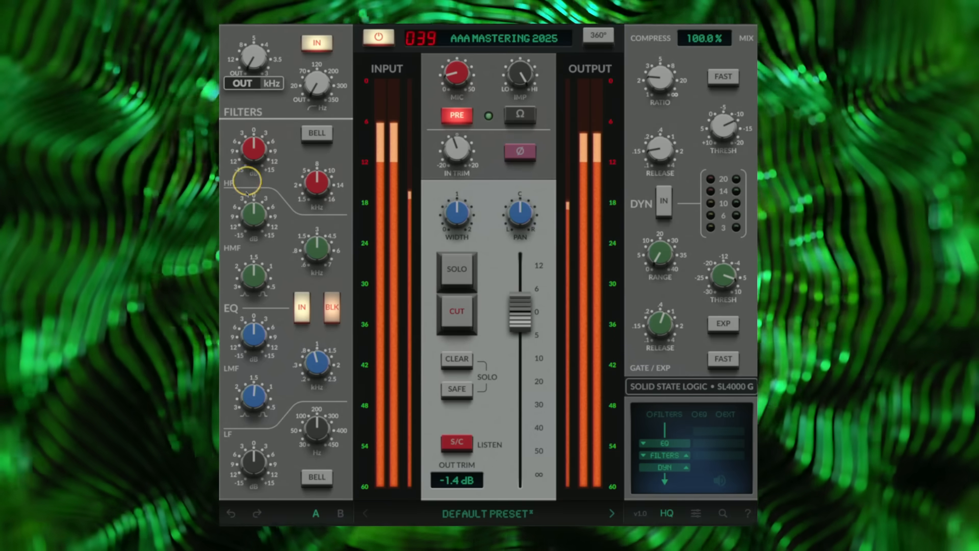
pyautogui.moveTo(318, 79)
pyautogui.moveTo(314, 95); pyautogui.dragTo(297, 230)
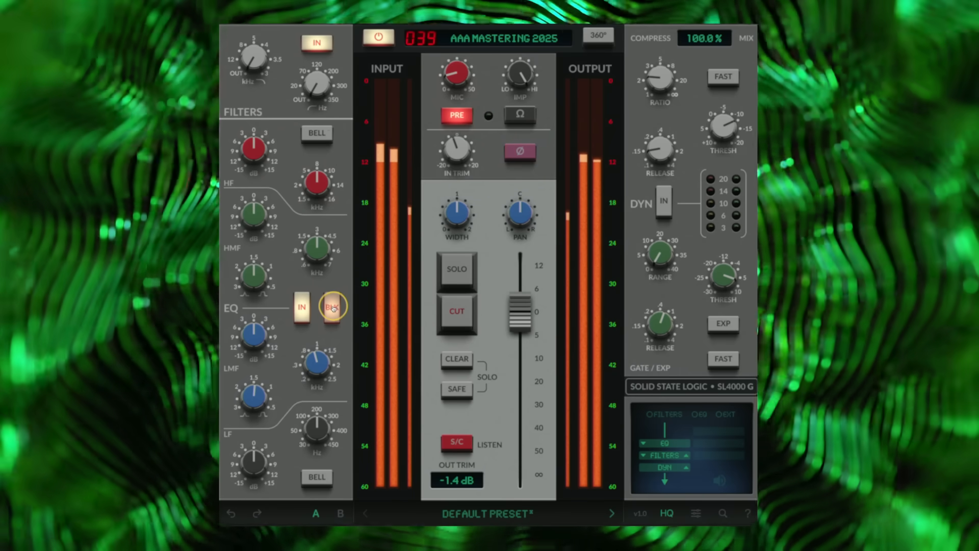
# Compare the EQ with the black (BLK) type on and off, and leave BLK off
pyautogui.click(333, 307)
pyautogui.click(332, 306)
pyautogui.click(333, 306)
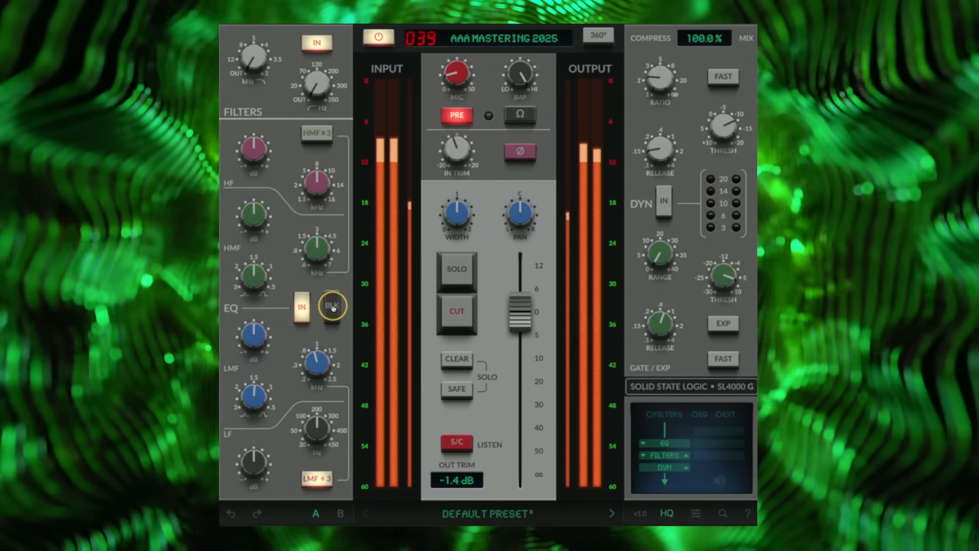
pyautogui.click(333, 307)
pyautogui.click(332, 307)
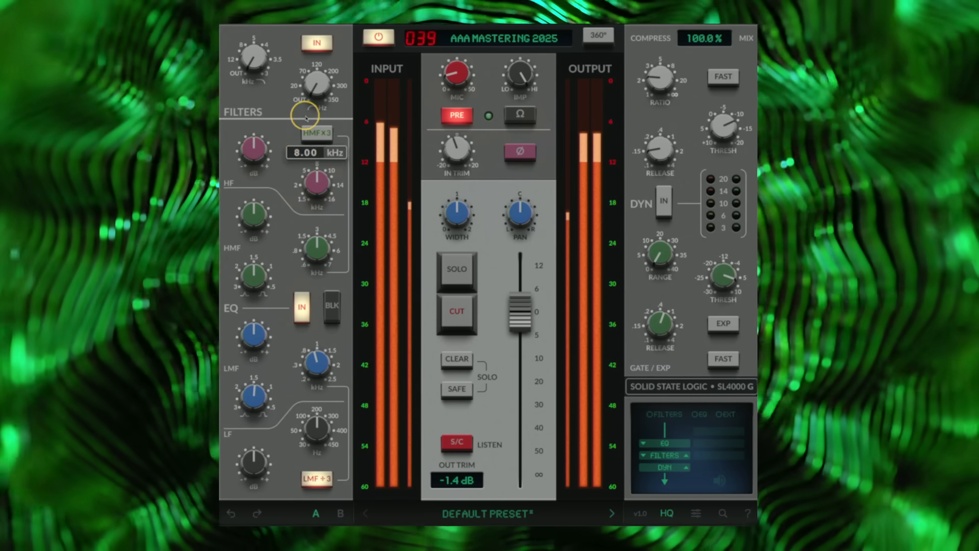
# Audition an HF boost of about 10.3 dB with the frequency at 14 kHz, and return the HF gain to zero
pyautogui.moveTo(253, 154)
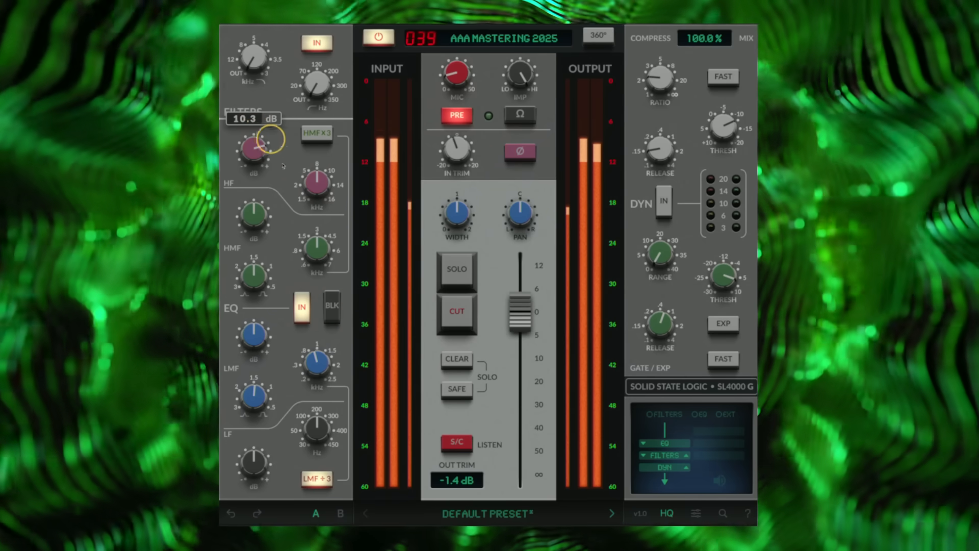
pyautogui.moveTo(316, 181); pyautogui.dragTo(298, 117)
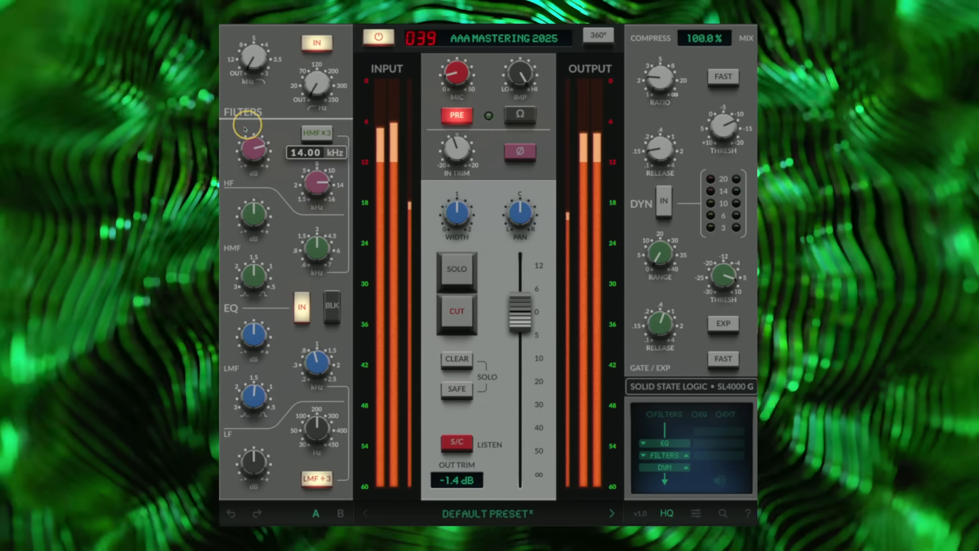
pyautogui.click(250, 150)
pyautogui.click(252, 219)
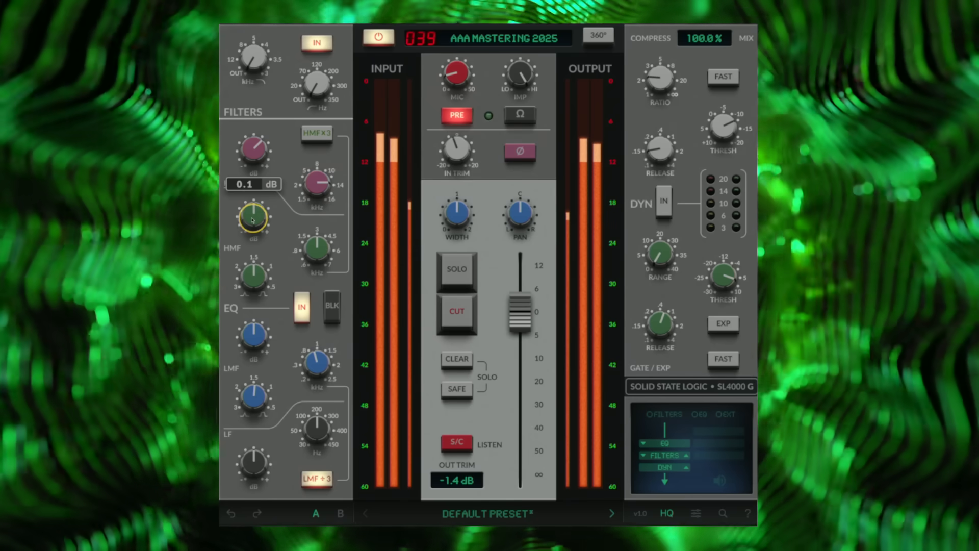
pyautogui.moveTo(257, 151); pyautogui.dragTo(254, 160)
# Boost the HMF band by about 5 dB and narrow its Q
pyautogui.click(250, 229)
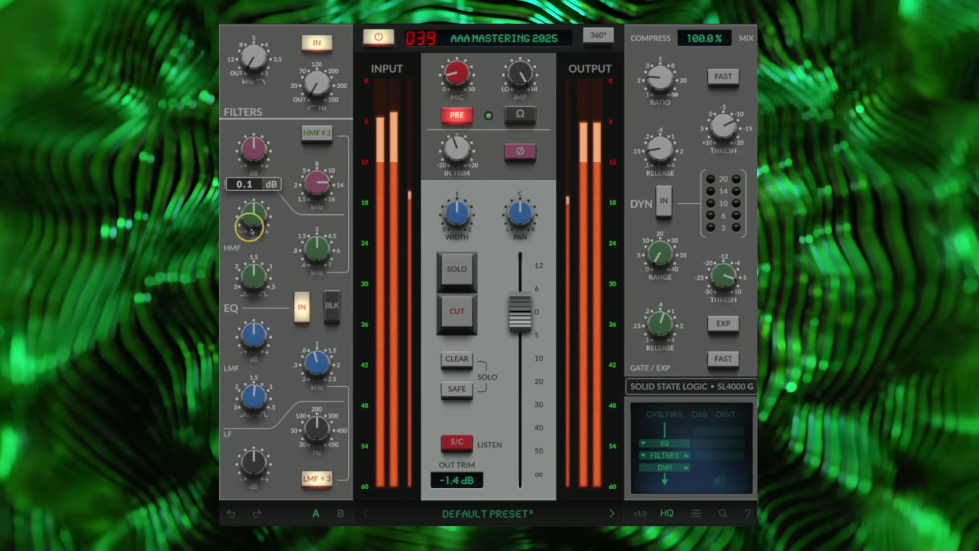
pyautogui.moveTo(254, 219); pyautogui.dragTo(246, 200)
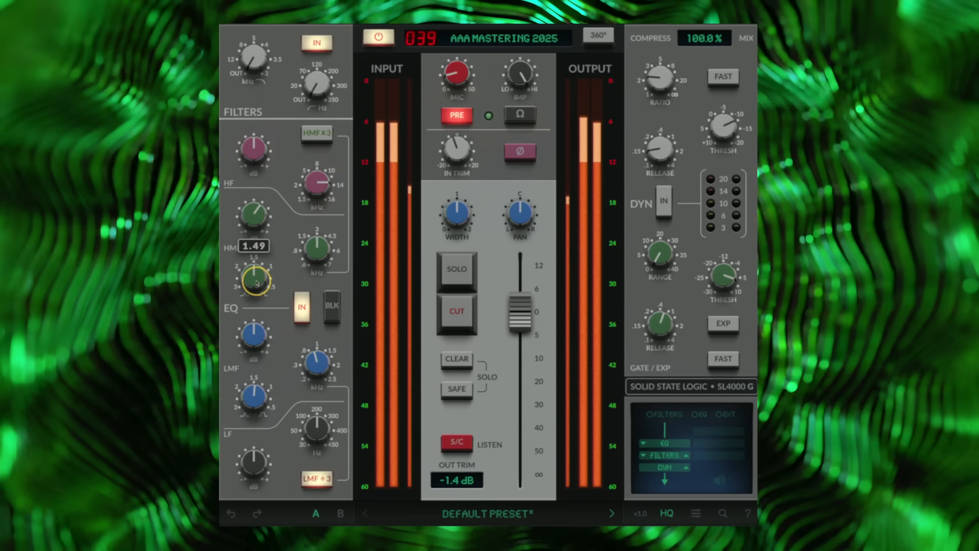
pyautogui.moveTo(256, 278)
pyautogui.mouseDown()
pyautogui.moveTo(256, 205)
pyautogui.moveTo(238, 277)
pyautogui.mouseUp()
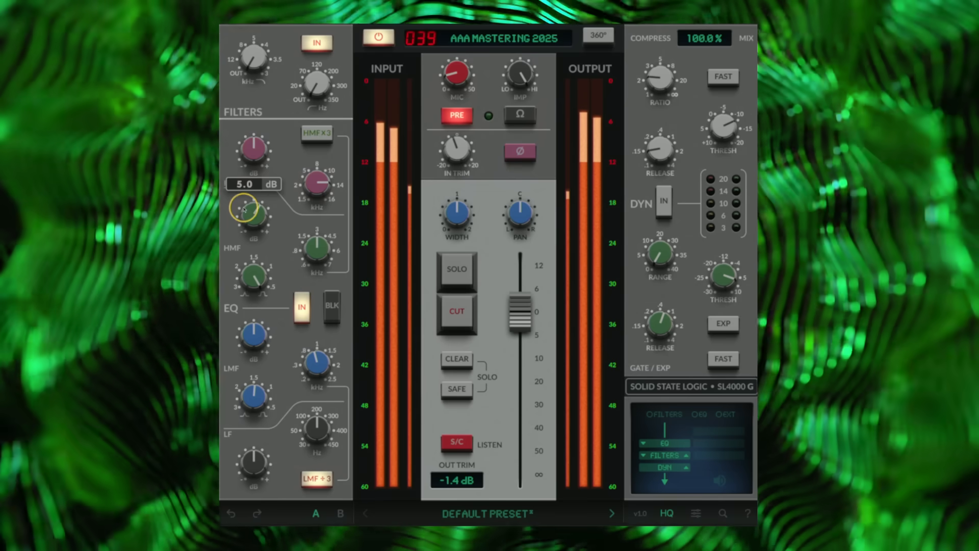
# Engage the HMF ×3 range and sweep the HMF frequency, leaving it at about 12.23 kHz
pyautogui.moveTo(317, 250); pyautogui.dragTo(328, 135)
pyautogui.click(319, 136)
pyautogui.moveTo(316, 245); pyautogui.dragTo(305, 330)
pyautogui.moveTo(312, 247); pyautogui.dragTo(310, 218)
# Audition a stronger HMF boost at a lower HMF frequency, and return the HMF gain close to zero
pyautogui.click(254, 220)
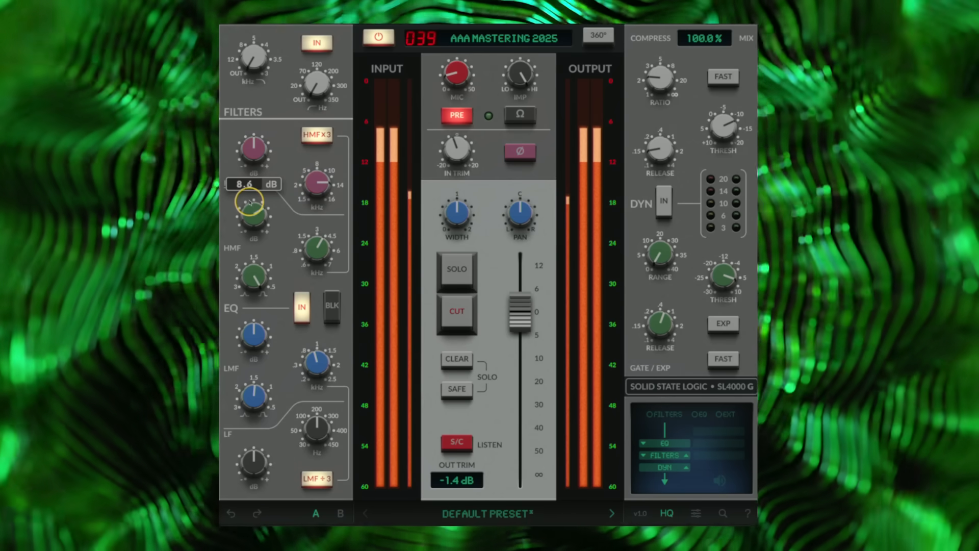
pyautogui.click(311, 261)
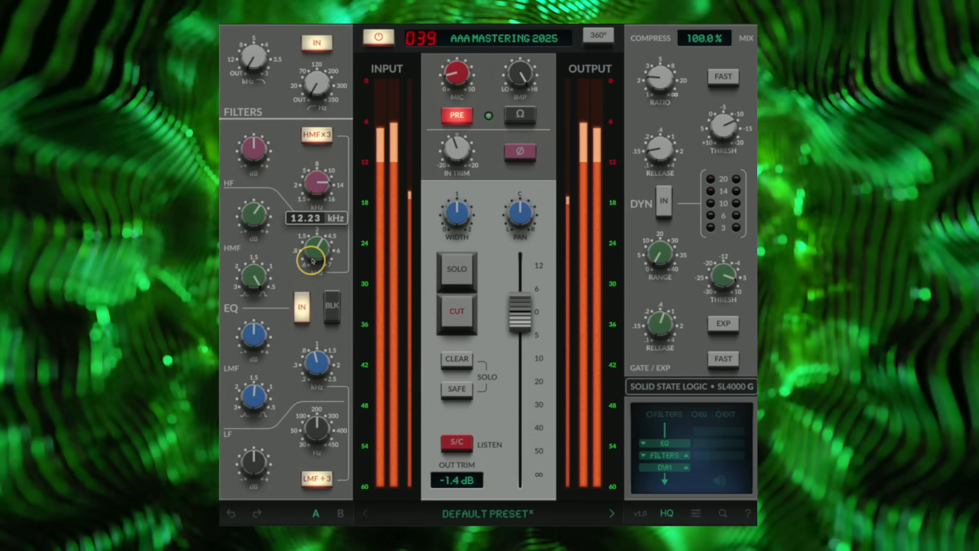
pyautogui.moveTo(310, 261); pyautogui.dragTo(309, 291)
pyautogui.click(253, 227)
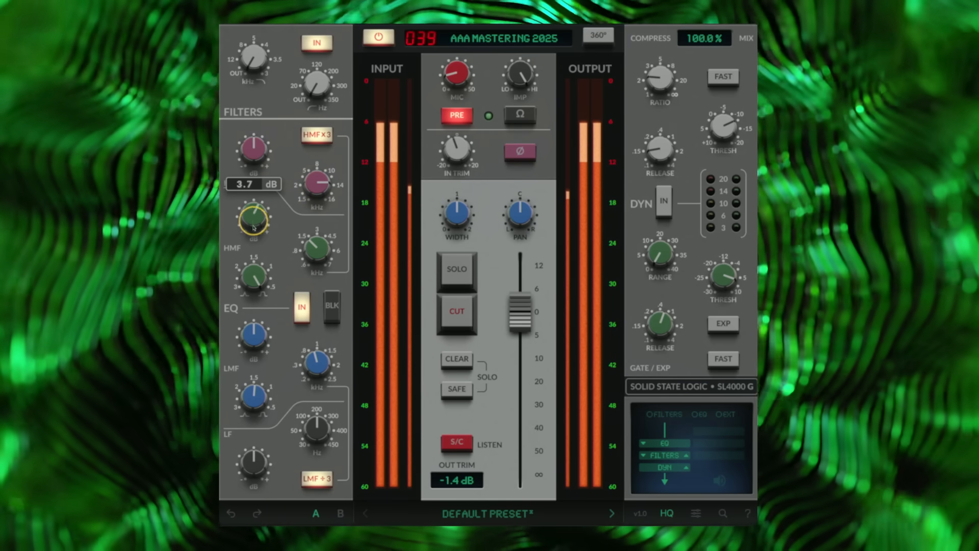
pyautogui.moveTo(252, 235); pyautogui.dragTo(253, 230)
# Boost the LMF band by about 5.7 dB with a narrower Q, sweep its frequency, and return the gain to zero
pyautogui.click(254, 337)
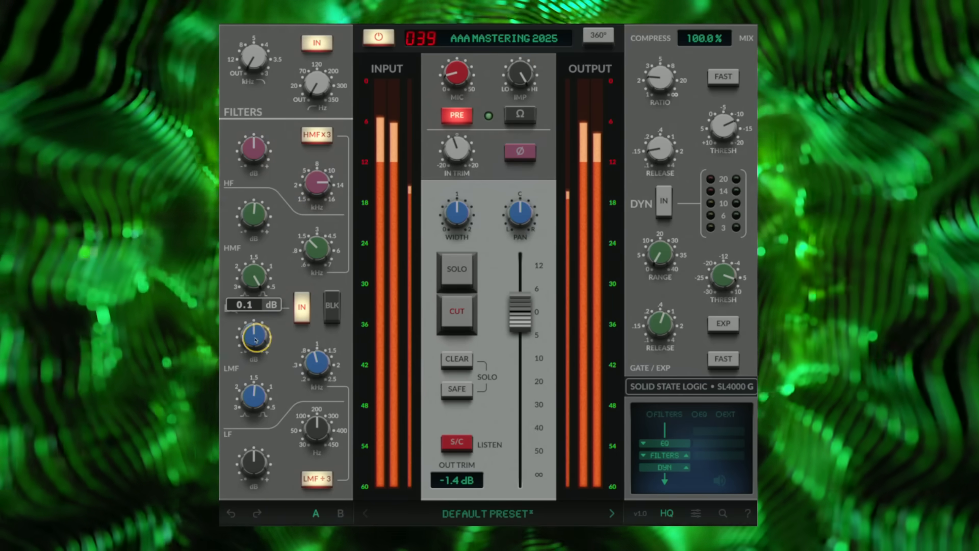
pyautogui.moveTo(258, 312); pyautogui.dragTo(254, 336)
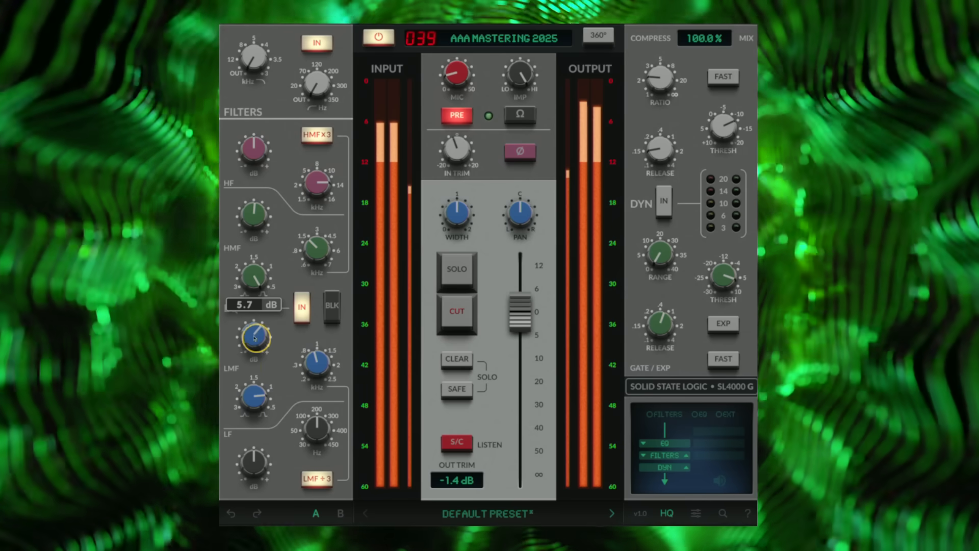
pyautogui.moveTo(305, 366)
pyautogui.mouseDown()
pyautogui.moveTo(318, 359)
pyautogui.moveTo(329, 237)
pyautogui.moveTo(294, 426)
pyautogui.moveTo(309, 331)
pyautogui.moveTo(306, 355)
pyautogui.mouseUp()
pyautogui.moveTo(253, 334); pyautogui.dragTo(254, 319)
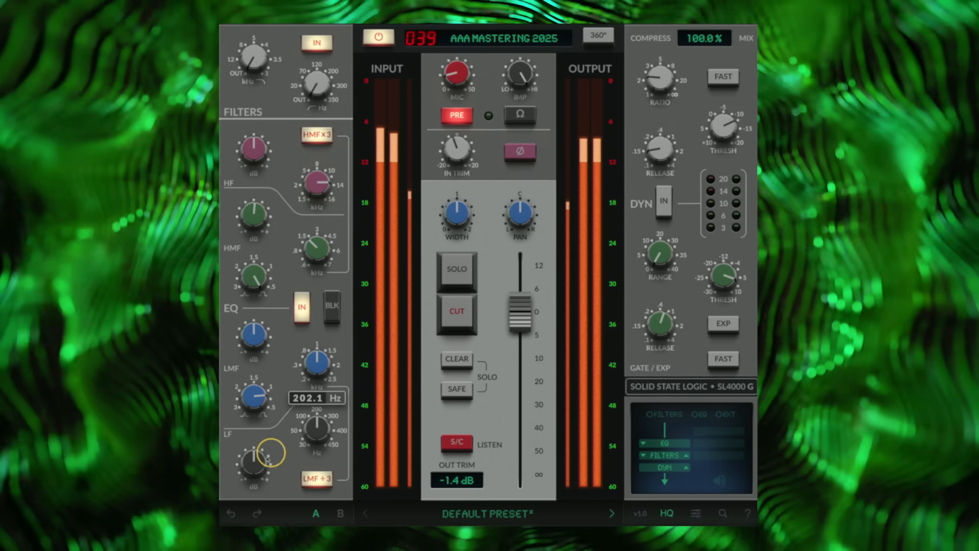
# Disengage LMF ÷3, boost the LF band by about 7.3 dB and lower its frequency to about 66.4 Hz
pyautogui.moveTo(255, 464); pyautogui.dragTo(255, 459)
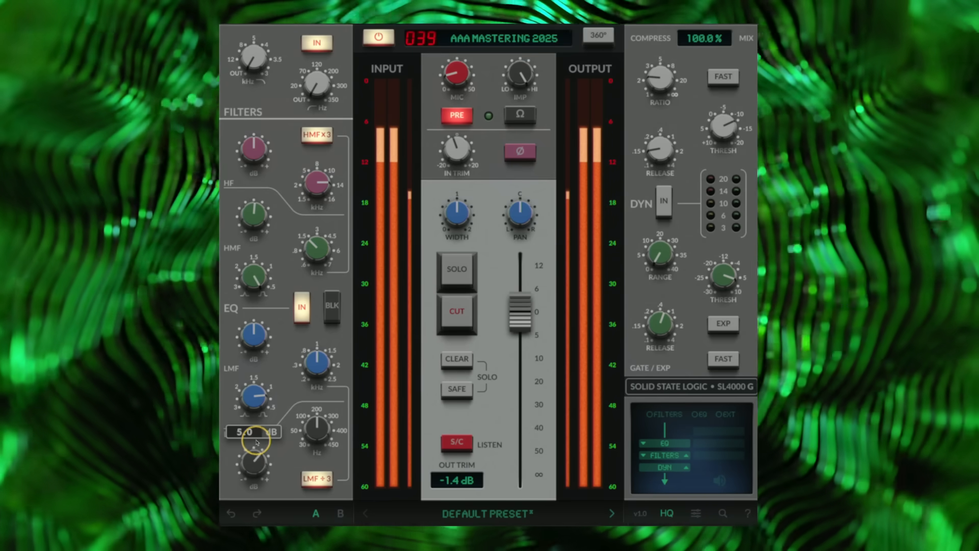
pyautogui.moveTo(316, 429)
pyautogui.mouseDown()
pyautogui.moveTo(300, 489)
pyautogui.moveTo(327, 291)
pyautogui.moveTo(321, 431)
pyautogui.mouseUp()
pyautogui.moveTo(244, 469); pyautogui.dragTo(268, 453)
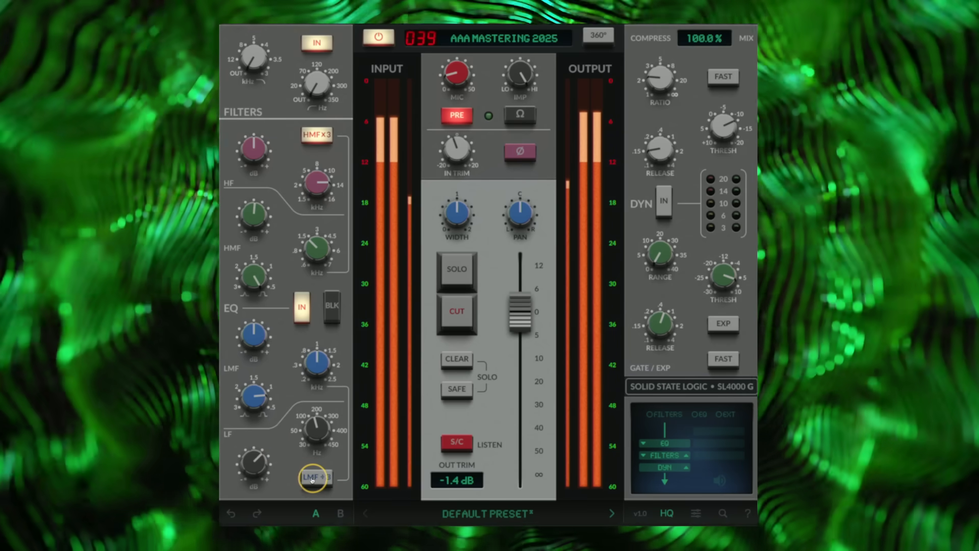
pyautogui.moveTo(317, 432)
pyautogui.mouseDown()
pyautogui.moveTo(317, 380)
pyautogui.moveTo(302, 445)
pyautogui.mouseUp()
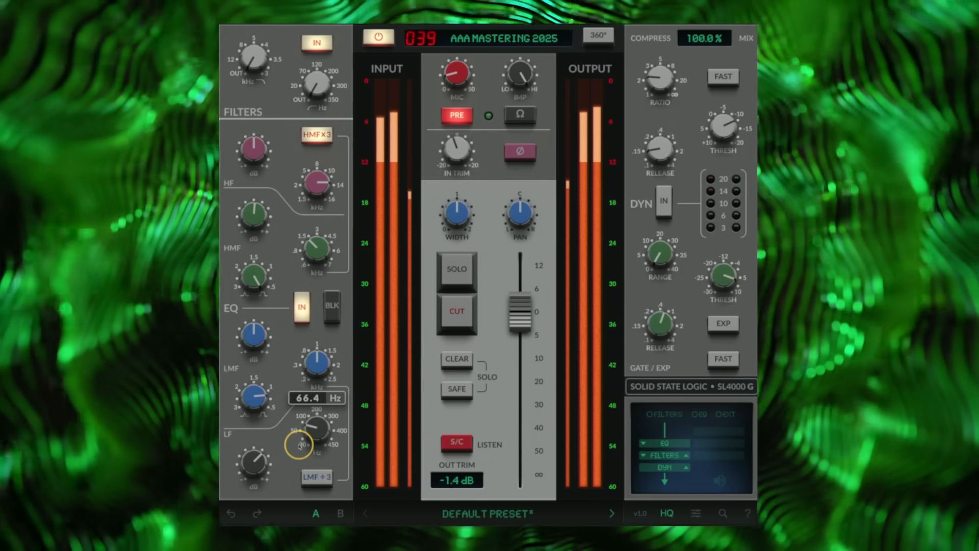
pyautogui.click(251, 468)
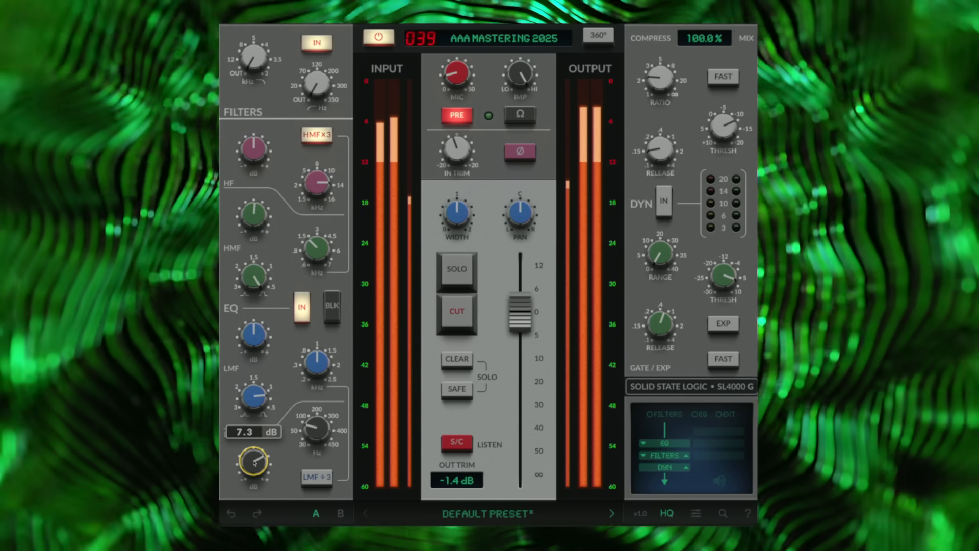
# Compare the LMF ÷3 setting while adjusting the LF band to about 80.4 Hz with a 5.9 dB boost
pyautogui.click(315, 485)
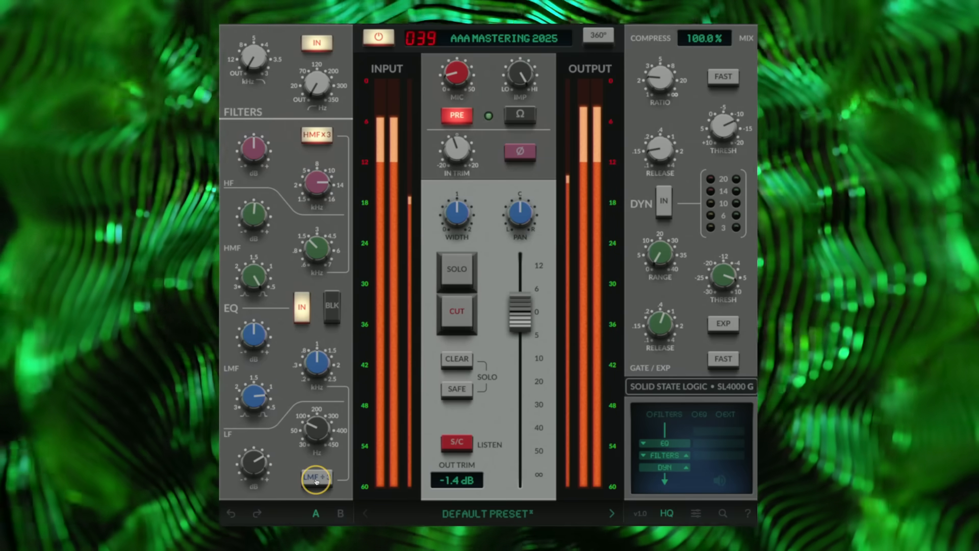
pyautogui.click(312, 429)
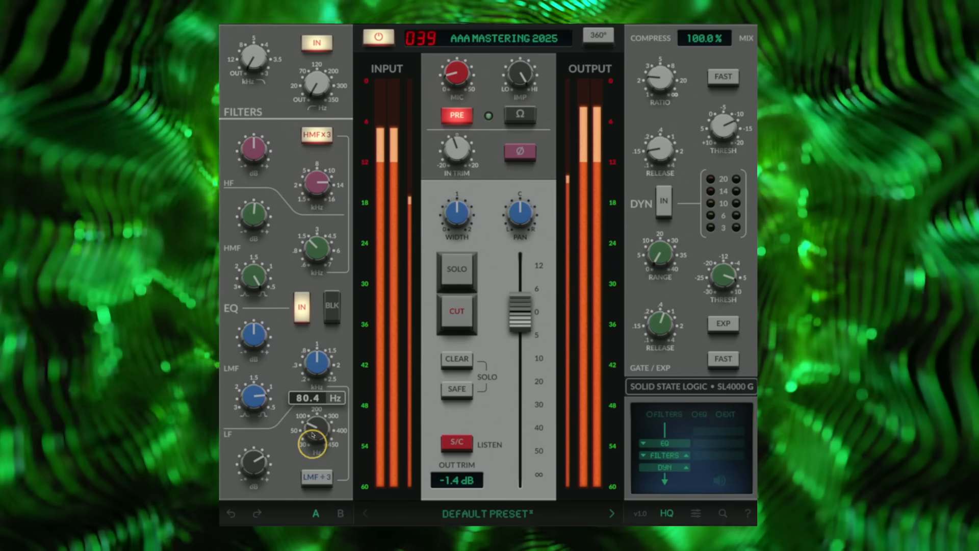
pyautogui.moveTo(313, 428); pyautogui.dragTo(314, 434)
pyautogui.click(314, 477)
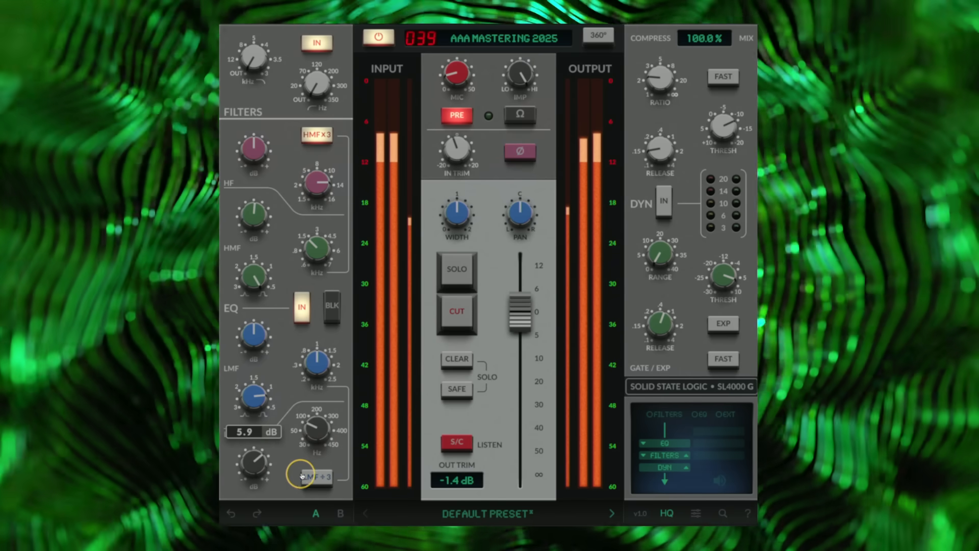
# Sweep the LMF frequency with a boost while comparing LMF ÷3, leaving a higher frequency and gain just below zero
pyautogui.click(309, 363)
pyautogui.moveTo(312, 363)
pyautogui.mouseDown()
pyautogui.moveTo(313, 334)
pyautogui.moveTo(305, 389)
pyautogui.moveTo(312, 352)
pyautogui.mouseUp()
pyautogui.moveTo(257, 342); pyautogui.dragTo(254, 328)
pyautogui.moveTo(314, 361); pyautogui.dragTo(323, 286)
pyautogui.click(317, 477)
pyautogui.moveTo(245, 341); pyautogui.dragTo(243, 349)
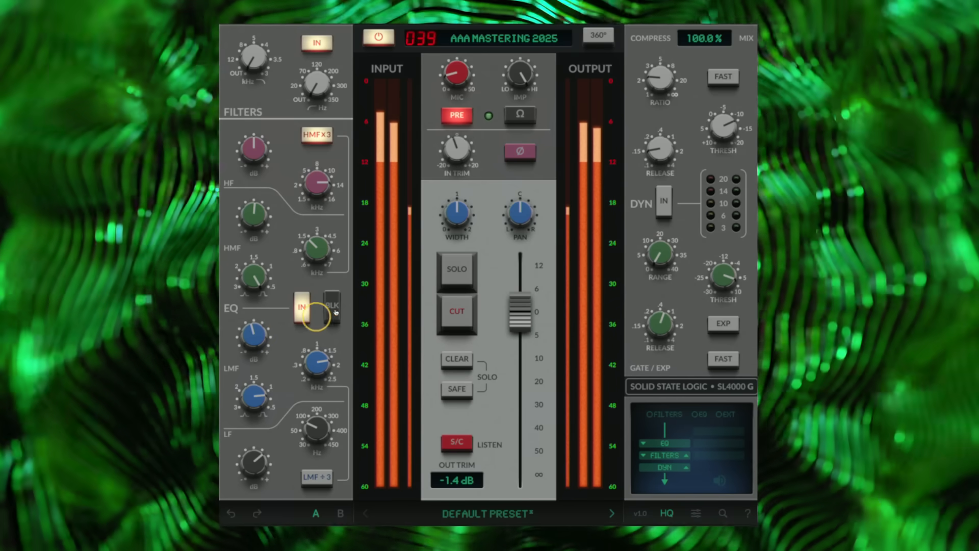
# Switch the EQ to the black (BLK) type and boost the HF band by about 6.7 dB
pyautogui.click(335, 308)
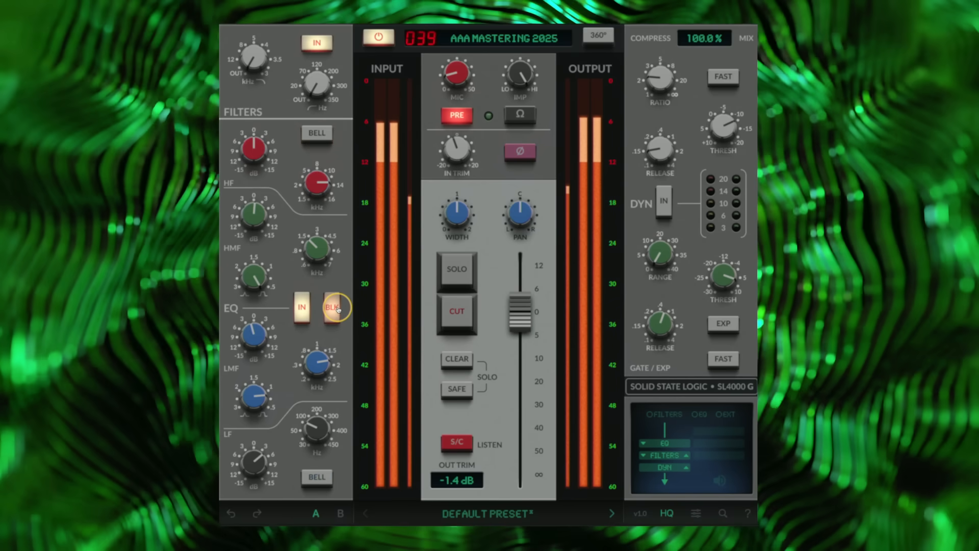
pyautogui.click(254, 149)
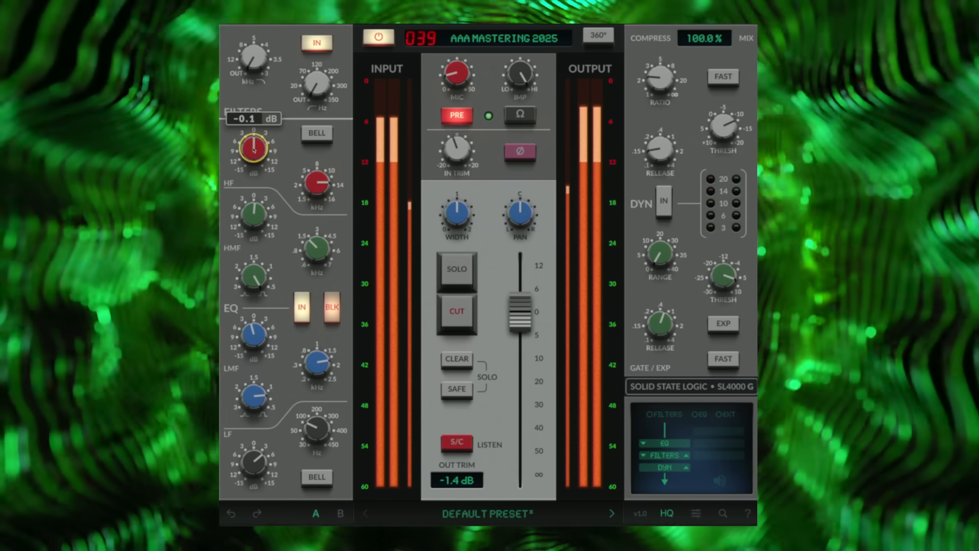
pyautogui.moveTo(250, 167); pyautogui.dragTo(255, 87)
# Engage the HF bell curve, lower the HF frequency and bring the HF gain back close to zero
pyautogui.click(321, 133)
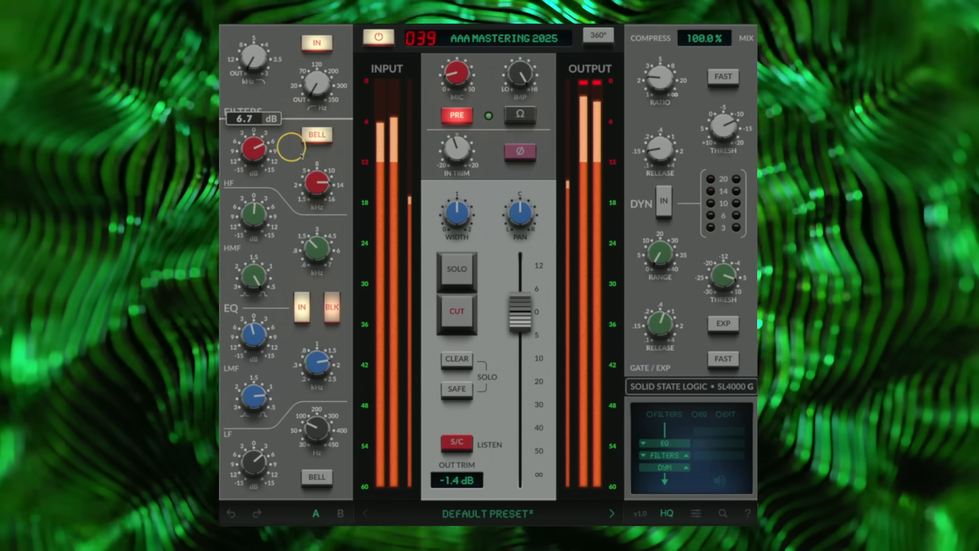
pyautogui.moveTo(316, 176); pyautogui.dragTo(293, 204)
pyautogui.moveTo(259, 145); pyautogui.dragTo(246, 176)
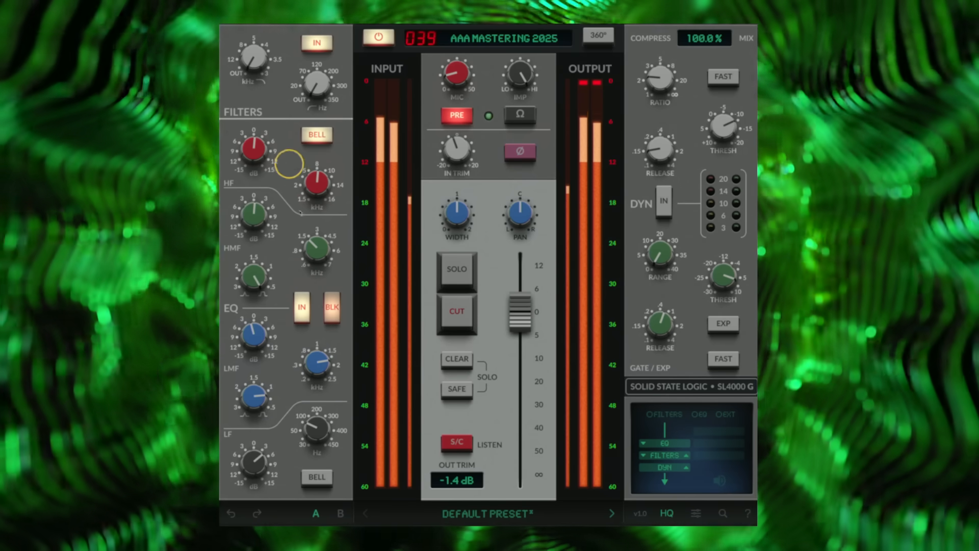
# Engage the LF bell curve, lower the LF frequency slightly and reduce the LF gain
pyautogui.click(317, 476)
pyautogui.moveTo(253, 461); pyautogui.dragTo(255, 454)
pyautogui.moveTo(312, 425)
pyautogui.mouseDown()
pyautogui.moveTo(312, 415)
pyautogui.moveTo(307, 446)
pyautogui.moveTo(334, 350)
pyautogui.moveTo(309, 426)
pyautogui.mouseUp()
pyautogui.moveTo(253, 463); pyautogui.dragTo(250, 483)
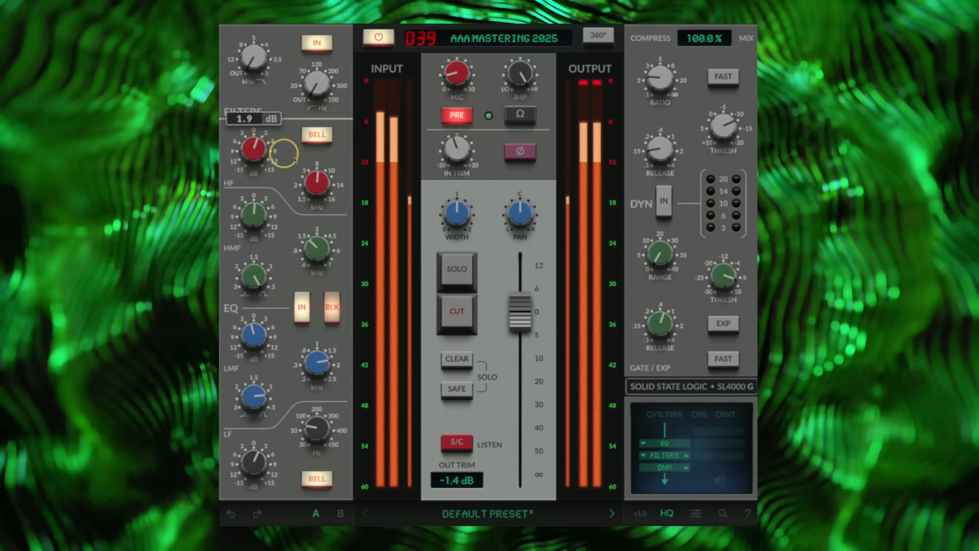
# Set the HF frequency to about 6.78 kHz and switch the black (BLK) EQ type off
pyautogui.moveTo(308, 177); pyautogui.dragTo(317, 186)
pyautogui.click(315, 137)
pyautogui.click(332, 306)
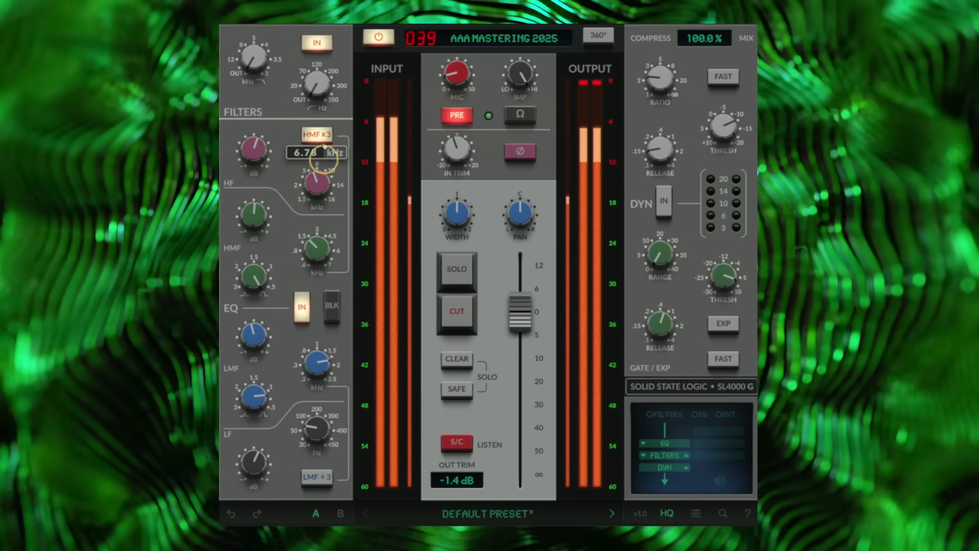
# Switch off HMF×3, nudge the HF frequency and gain, and raise the HMF frequency to about 2 kHz
pyautogui.click(316, 134)
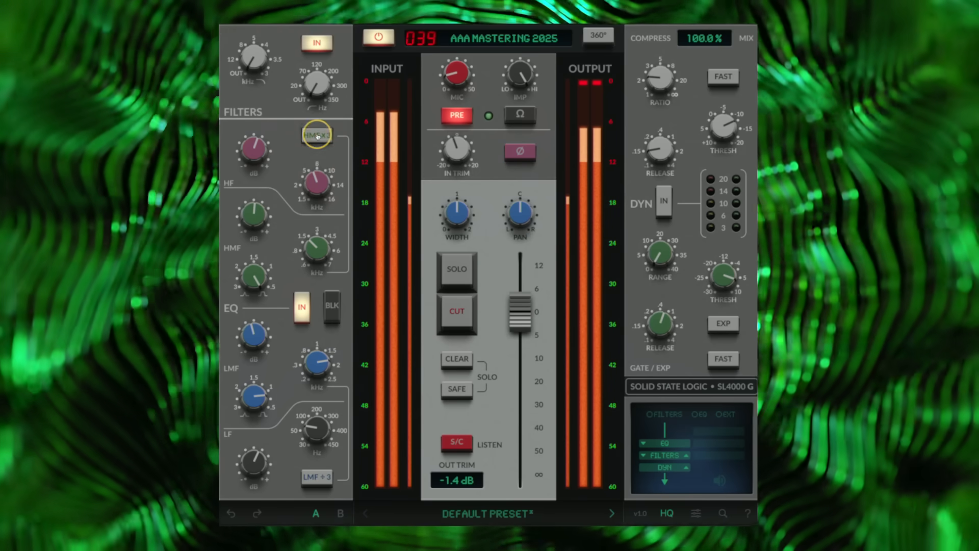
pyautogui.moveTo(317, 172); pyautogui.dragTo(319, 173)
pyautogui.click(248, 162)
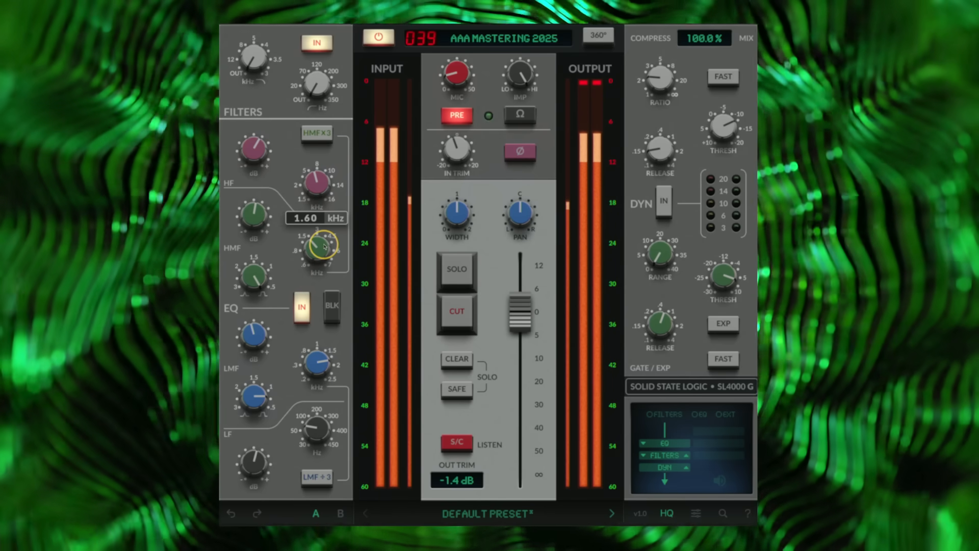
pyautogui.moveTo(323, 246); pyautogui.dragTo(313, 210)
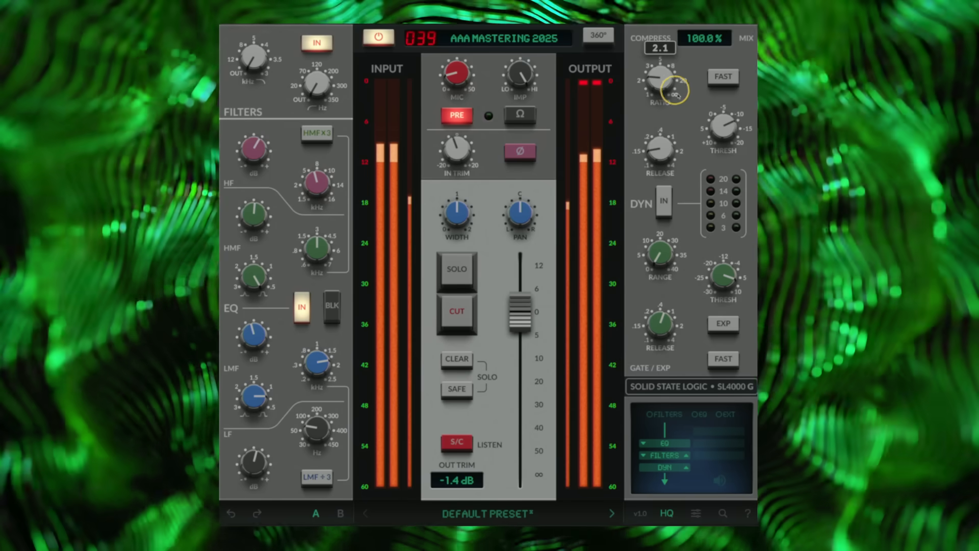
# Engage the dynamics section, lower the compressor threshold below -15.3 dB and set the output trim to -0.4 dB
pyautogui.moveTo(727, 118)
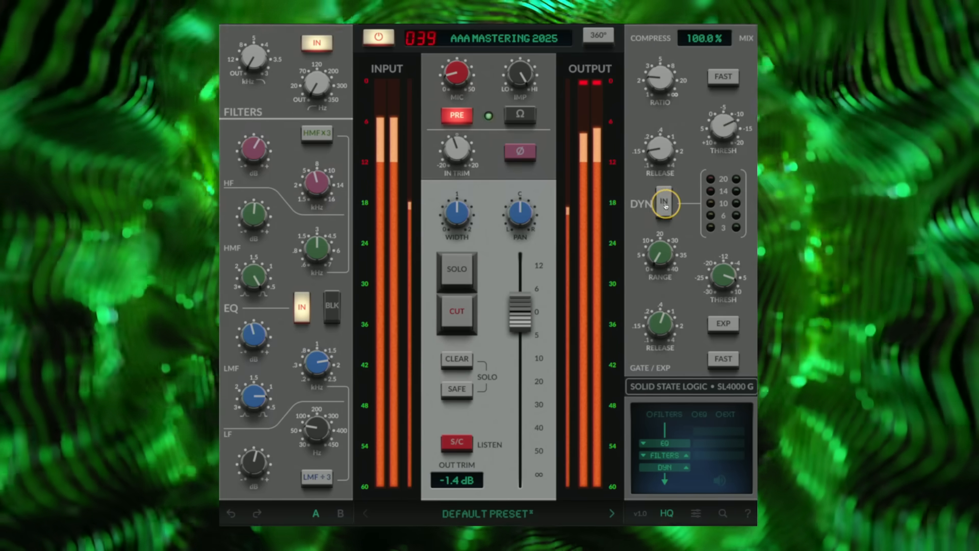
pyautogui.click(663, 201)
pyautogui.moveTo(729, 124); pyautogui.dragTo(729, 106)
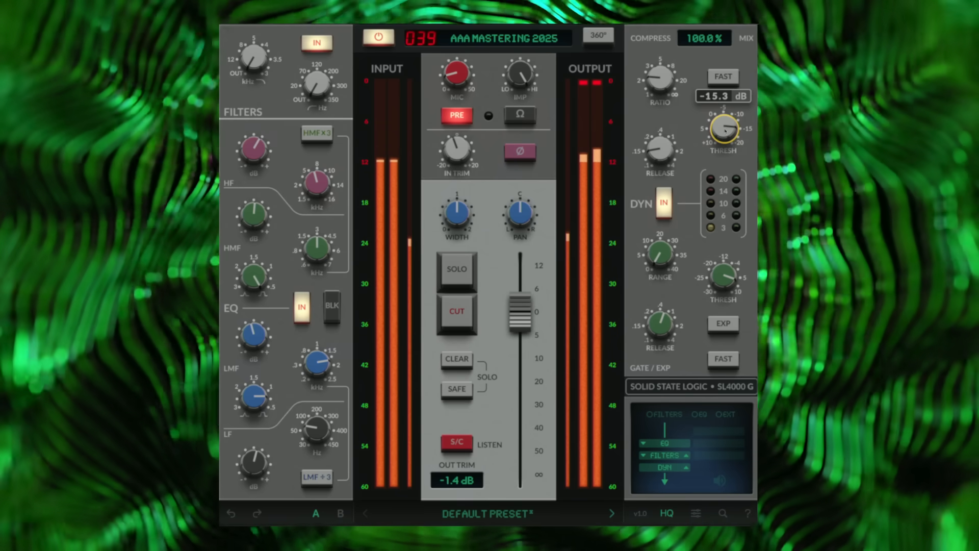
pyautogui.moveTo(725, 130); pyautogui.dragTo(728, 92)
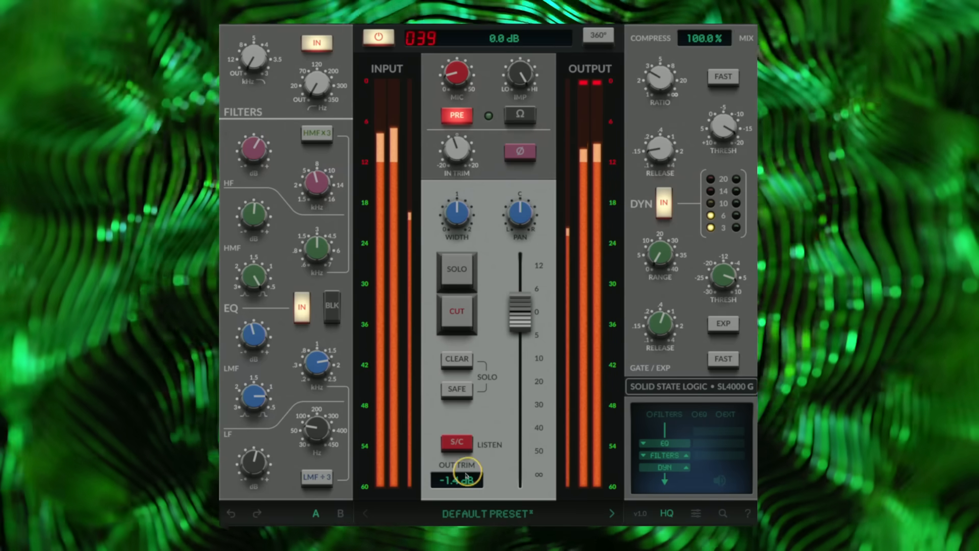
pyautogui.moveTo(458, 480); pyautogui.dragTo(458, 476)
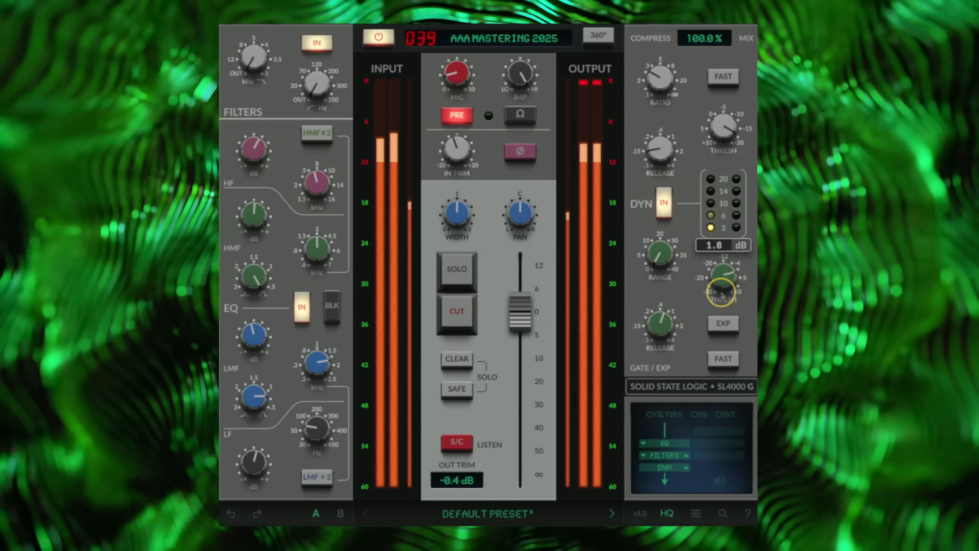
# Set the gate threshold to about 6.1 dB and lengthen the gate release
pyautogui.moveTo(722, 295); pyautogui.dragTo(718, 316)
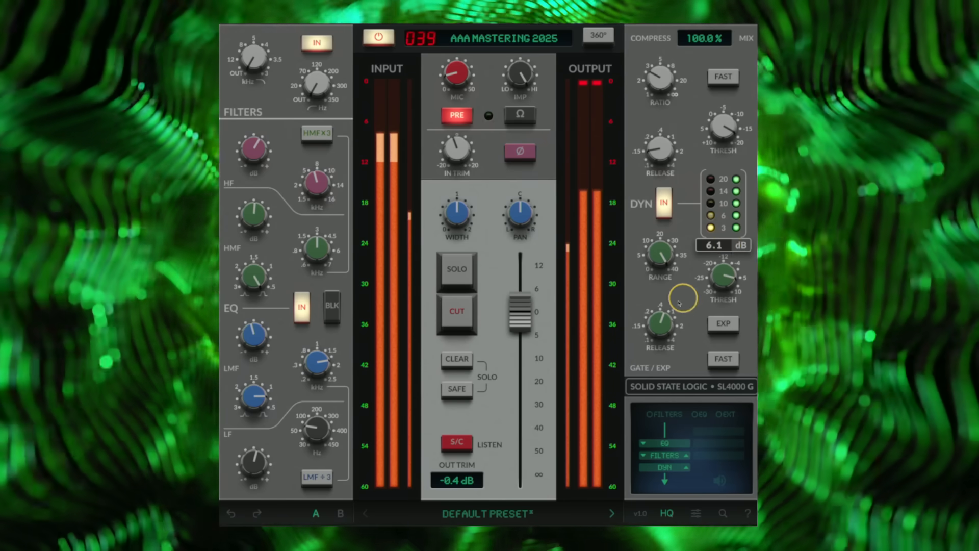
pyautogui.moveTo(659, 321); pyautogui.dragTo(629, 350)
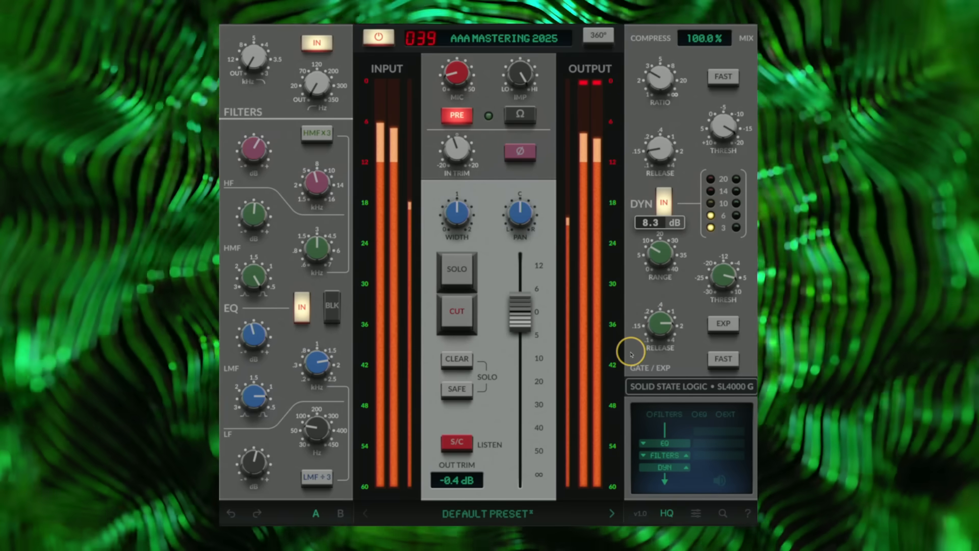
# Engage expander (EXP) mode with FAST on the gate, audition a range of about 32.4 dB and return the range to zero
pyautogui.click(733, 321)
pyautogui.moveTo(658, 252); pyautogui.dragTo(662, 214)
pyautogui.click(723, 360)
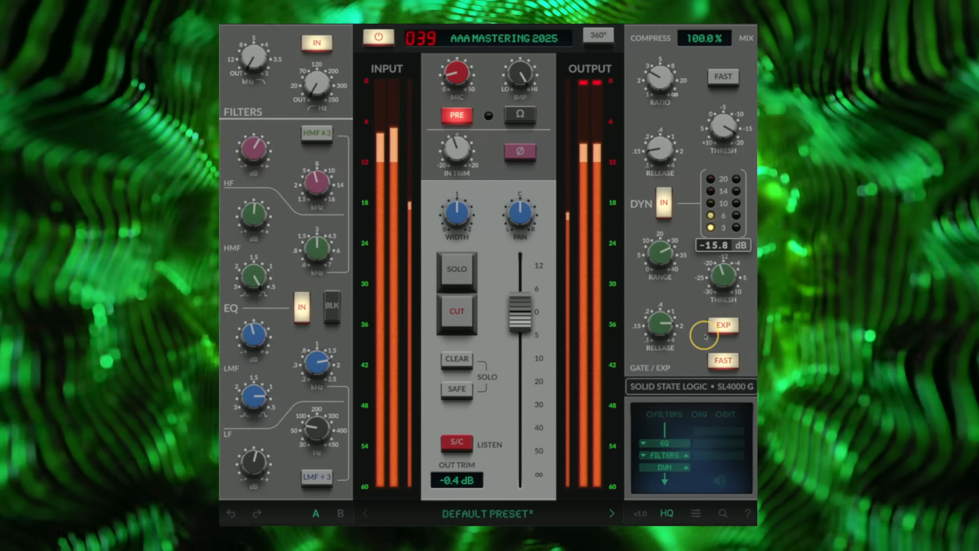
pyautogui.moveTo(660, 312); pyautogui.dragTo(650, 356)
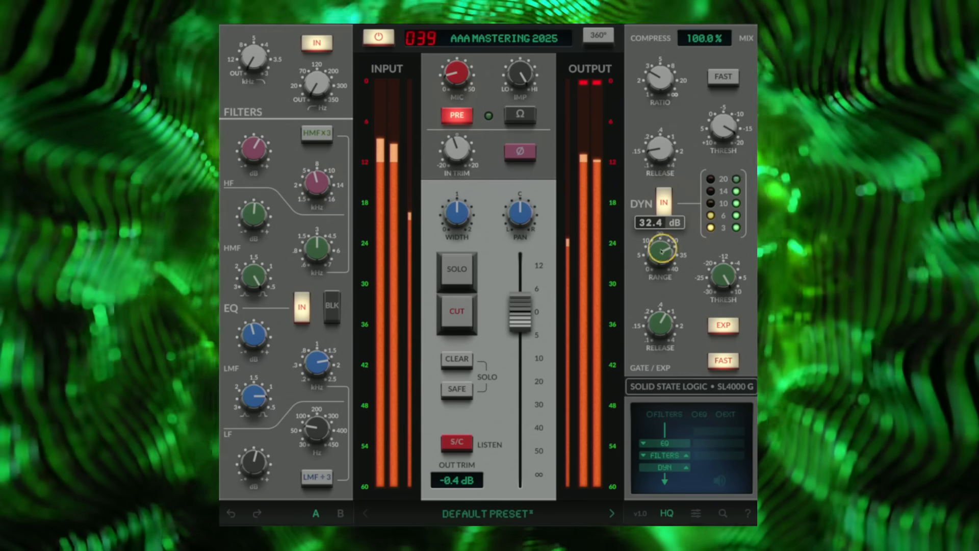
pyautogui.moveTo(661, 249); pyautogui.dragTo(611, 456)
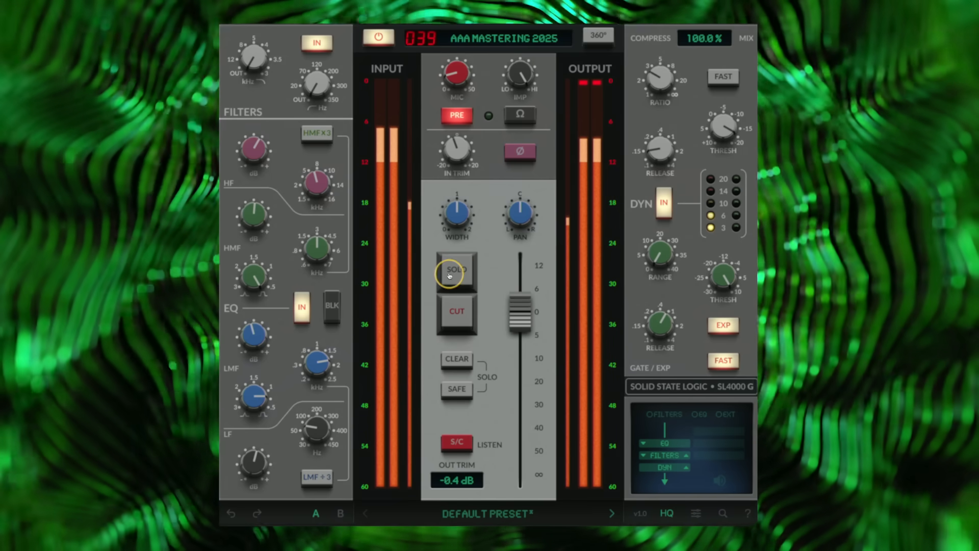
# Try the SOLO, CUT and S/C LISTEN functions one after another, switching each back off
pyautogui.click(458, 271)
pyautogui.click(457, 271)
pyautogui.moveTo(457, 217)
pyautogui.mouseDown()
pyautogui.moveTo(449, 98)
pyautogui.moveTo(432, 299)
pyautogui.moveTo(451, 211)
pyautogui.mouseUp()
pyautogui.click(459, 311)
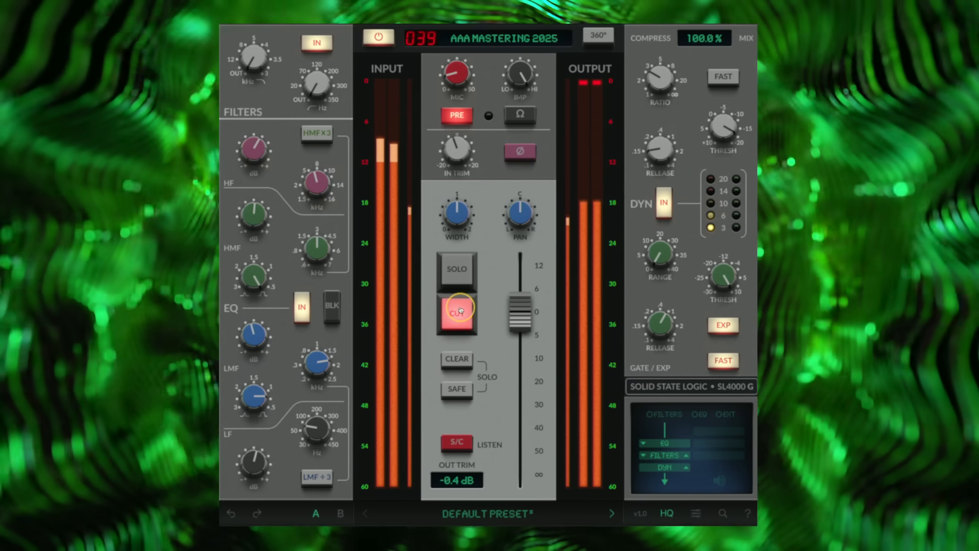
pyautogui.click(459, 310)
pyautogui.click(458, 443)
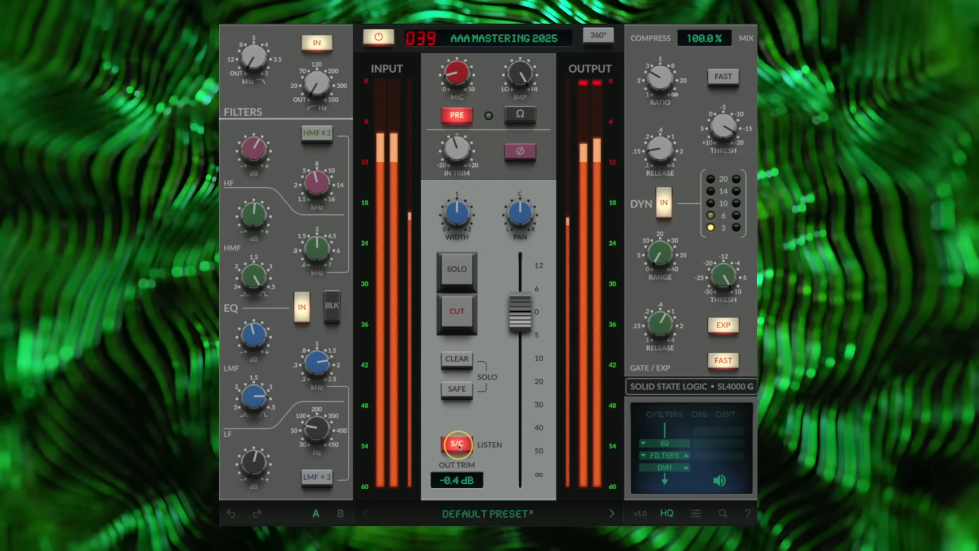
pyautogui.click(458, 445)
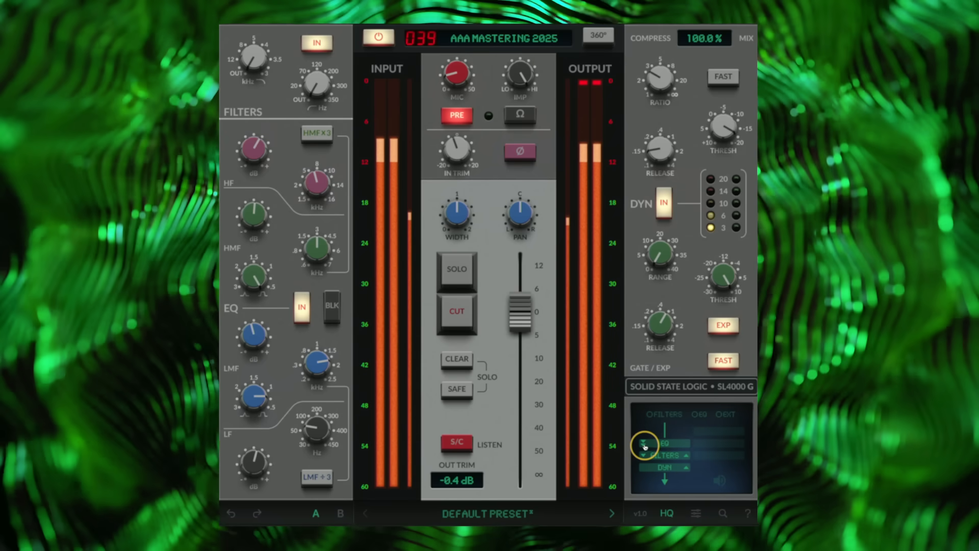
# Try other processing orders with FILTERS or DYN first, and restore the order EQ, FILTERS, DYN
pyautogui.click(644, 443)
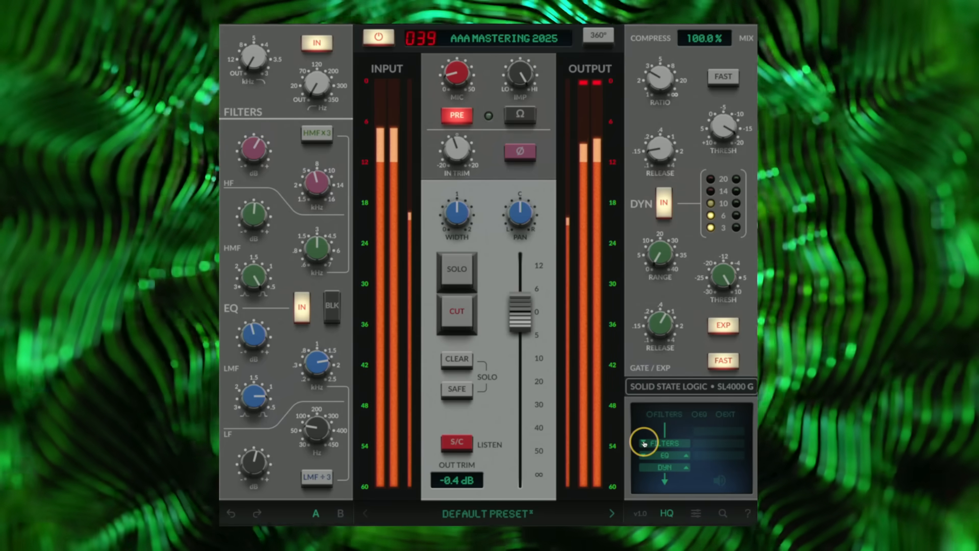
pyautogui.click(644, 444)
pyautogui.click(687, 469)
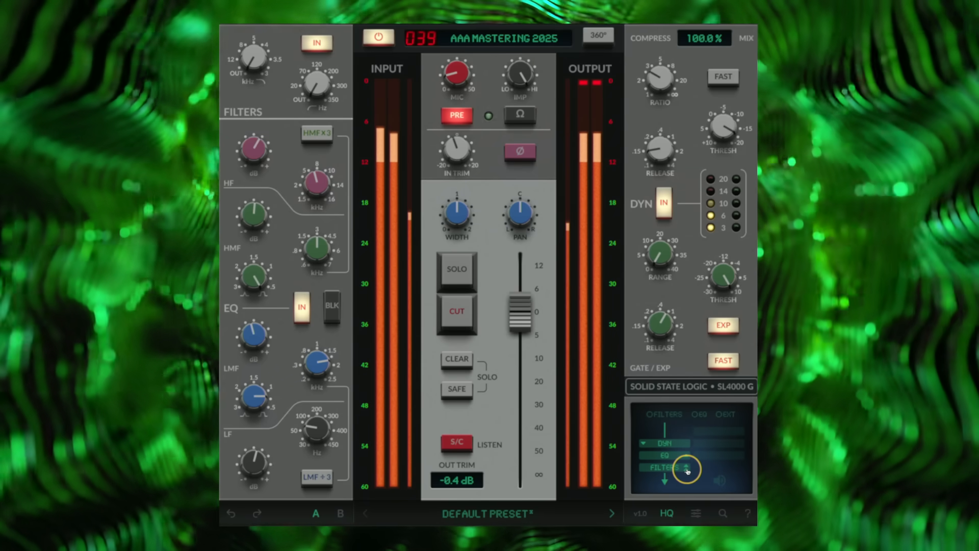
pyautogui.click(644, 444)
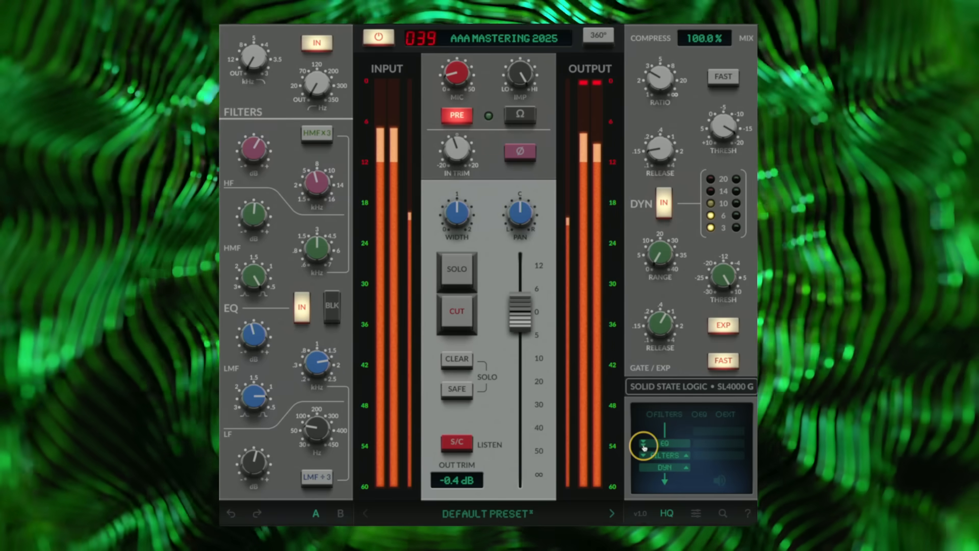
# Toggle HQ mode off and back on, and briefly bypass and re-engage the channel strip
pyautogui.click(668, 511)
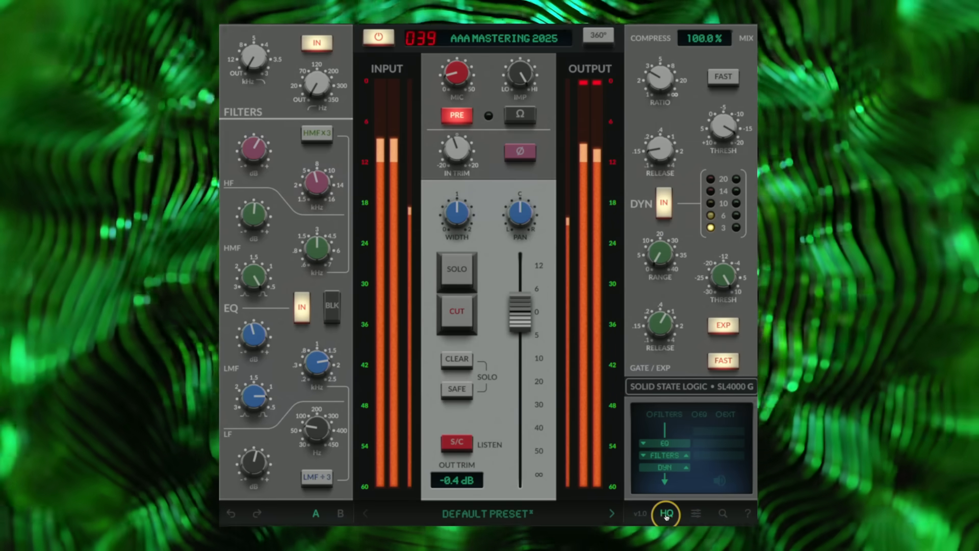
pyautogui.click(666, 514)
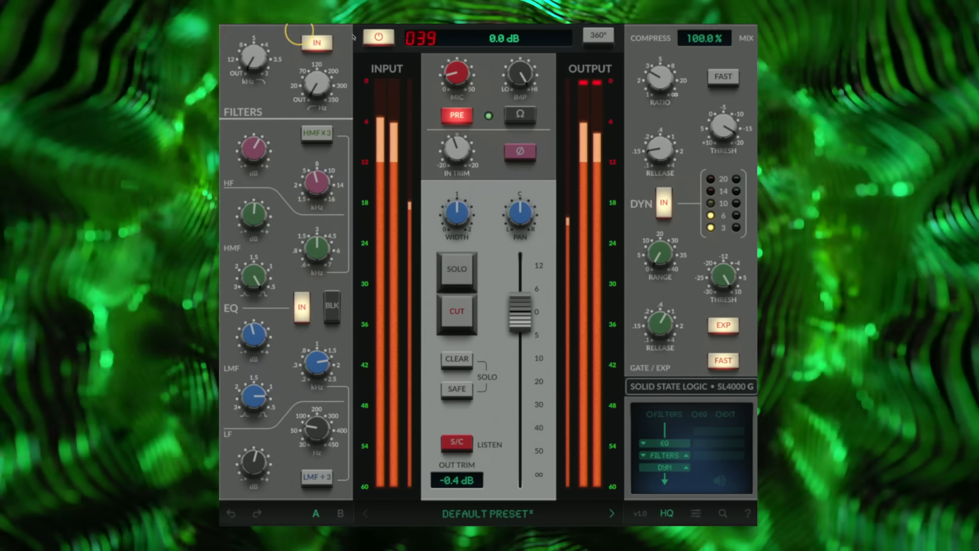
pyautogui.click(378, 37)
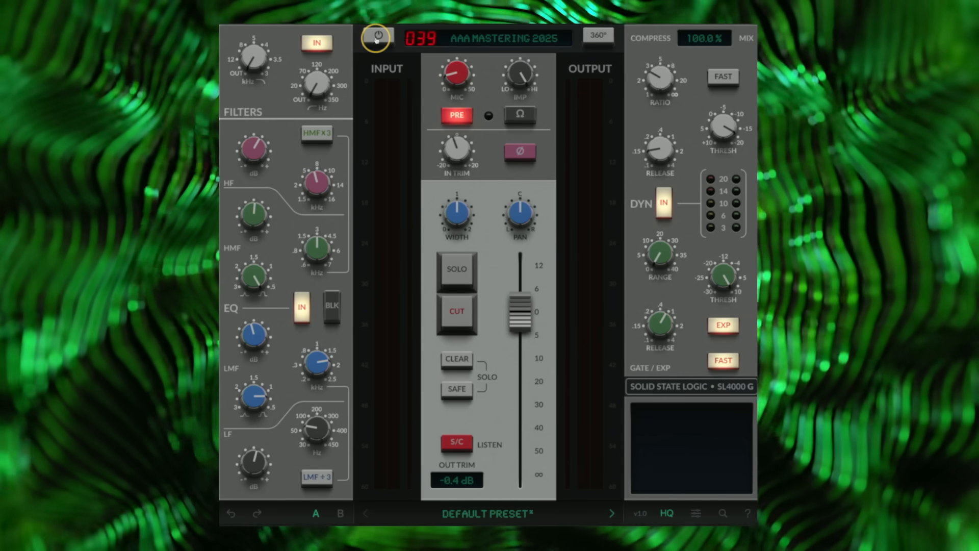
pyautogui.click(378, 37)
# Raise the output fader to about 3.6 dB and compare the processed signal with bypass several times, leaving the channel strip engaged
pyautogui.moveTo(519, 302); pyautogui.dragTo(516, 286)
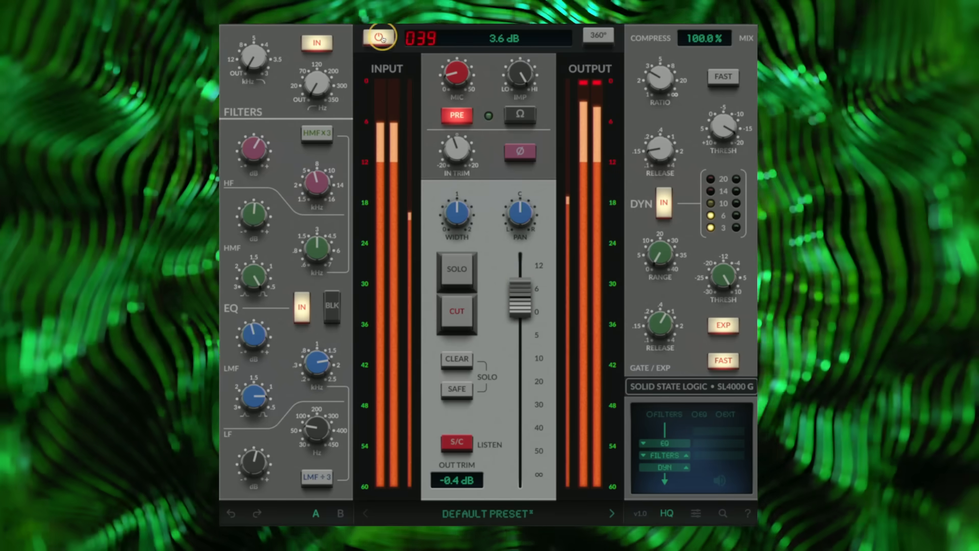
pyautogui.click(379, 37)
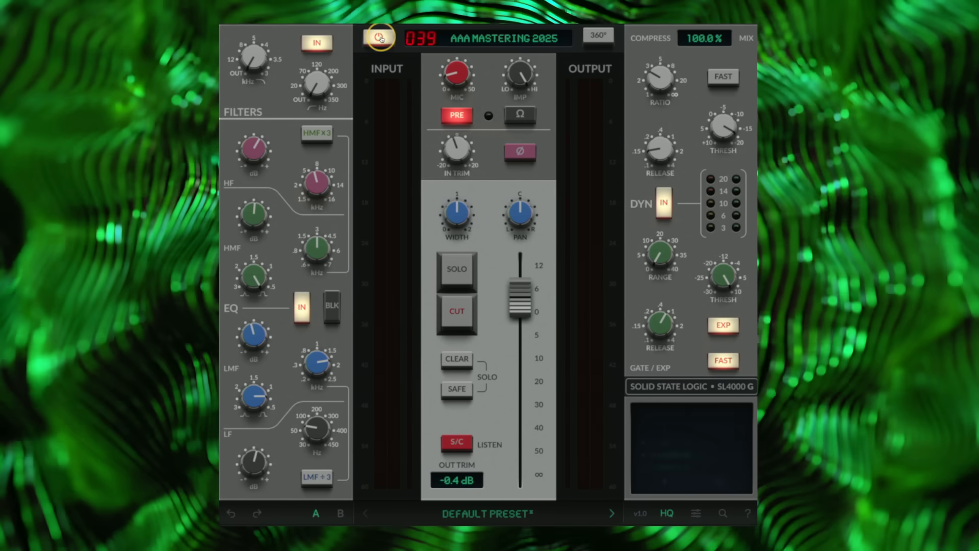
pyautogui.click(379, 37)
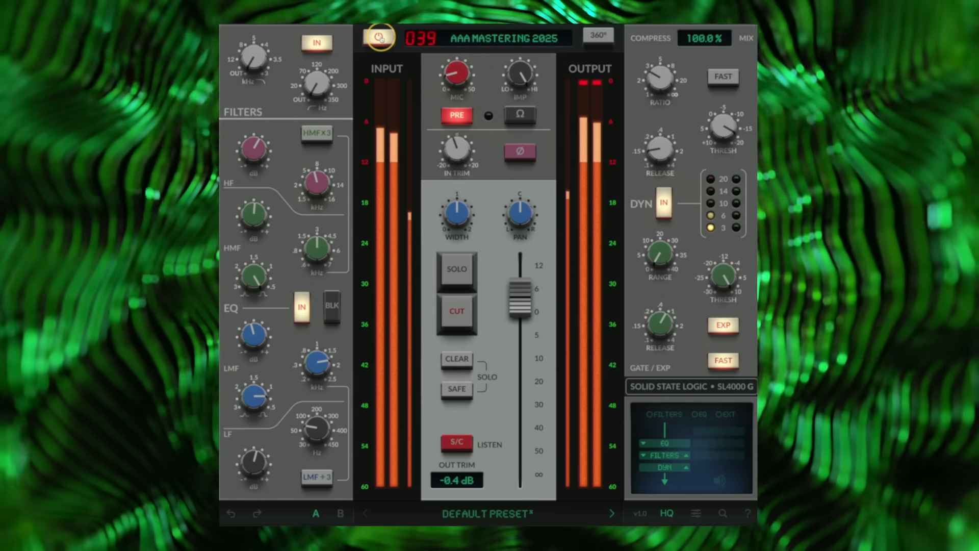
pyautogui.click(379, 37)
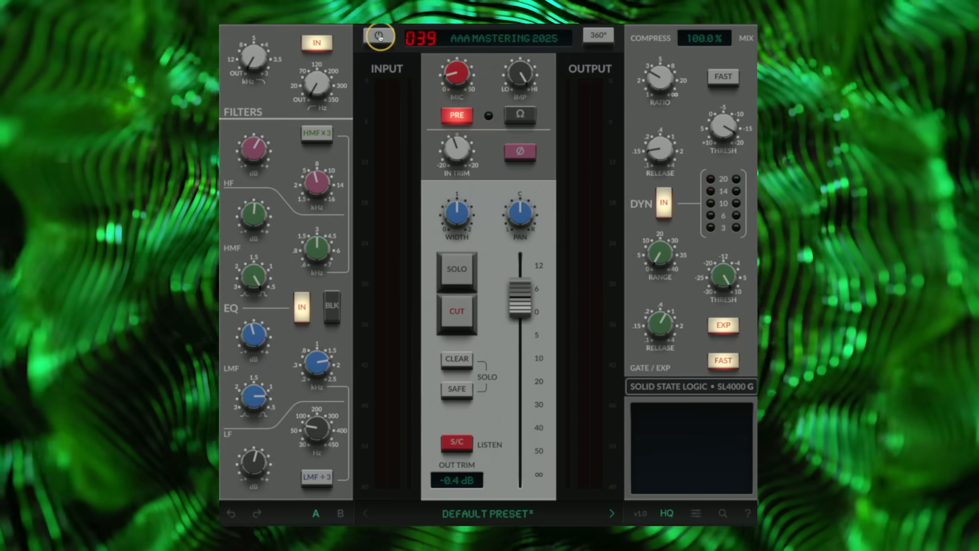
pyautogui.click(379, 37)
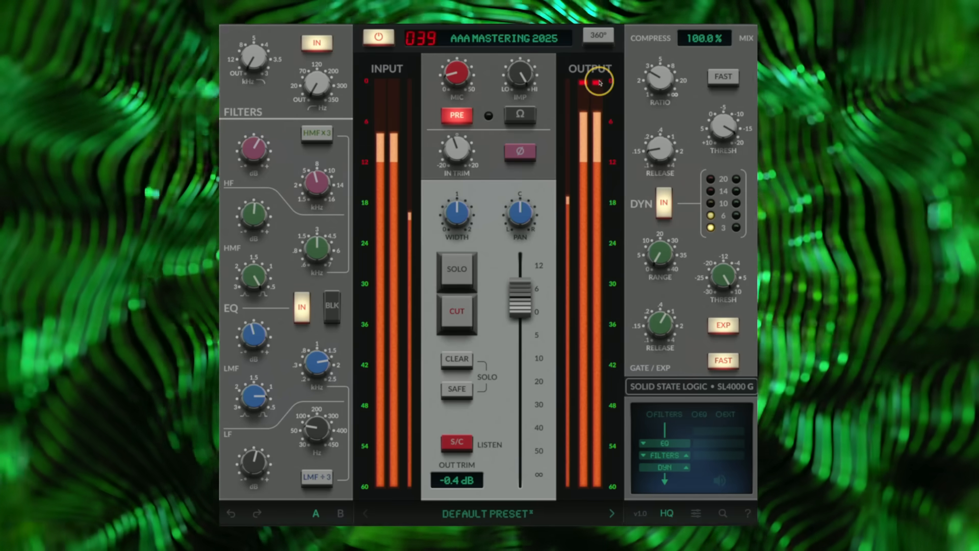
pyautogui.click(386, 42)
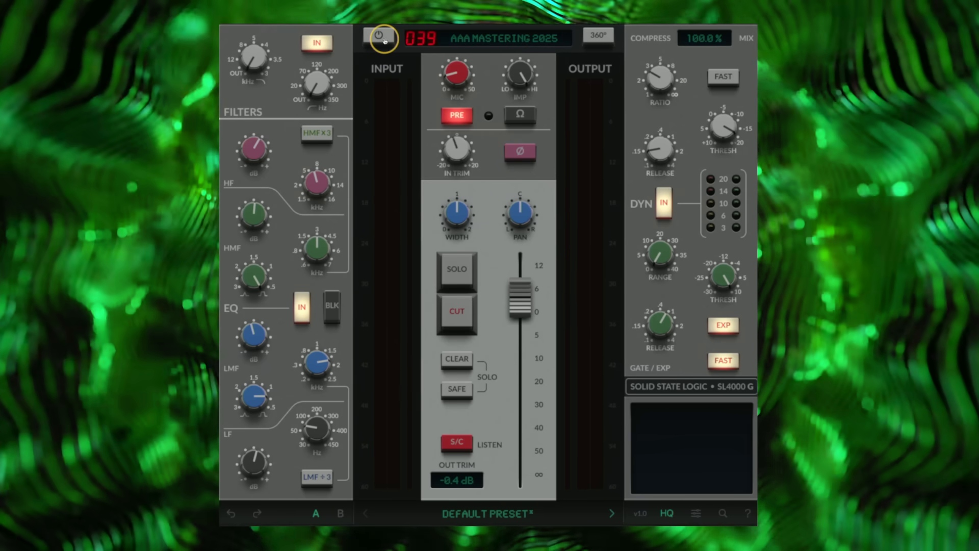
pyautogui.click(382, 39)
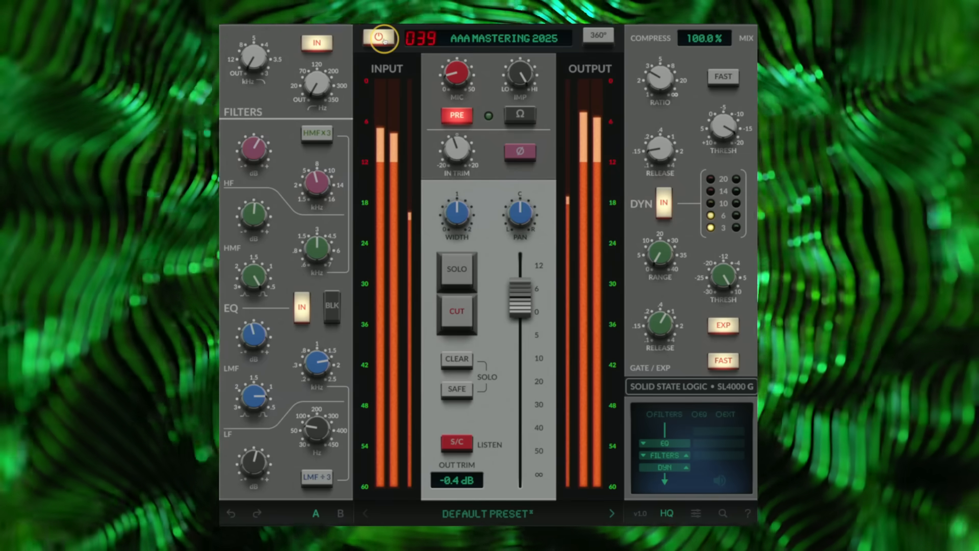